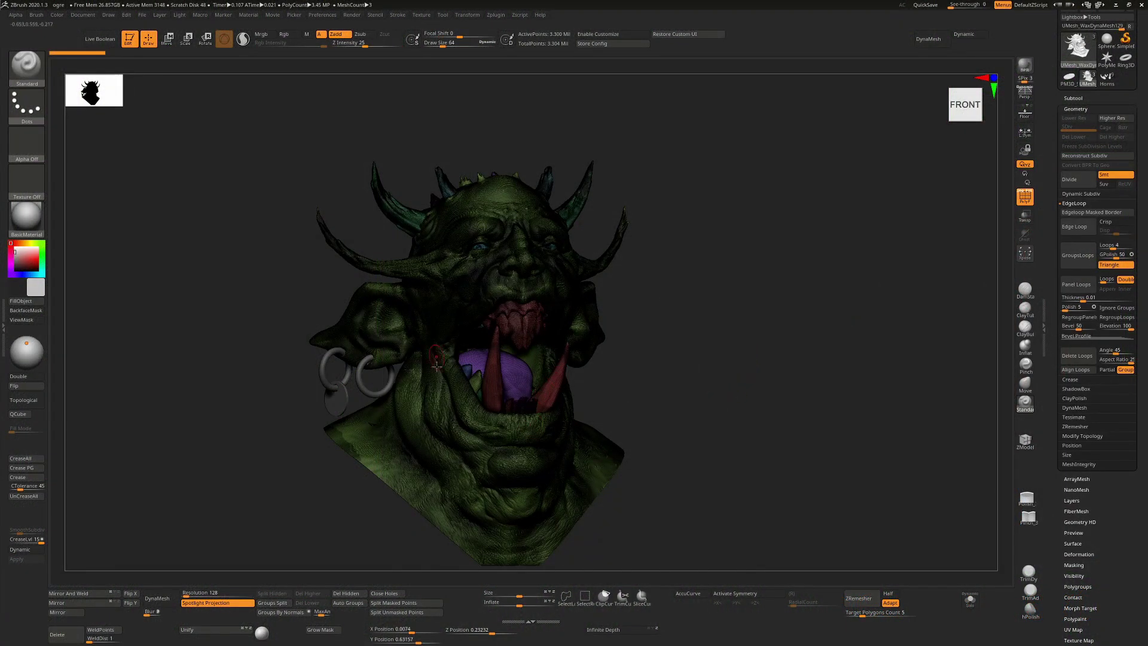
- Switch to the multi-part ogre tool that includes the horns and select its Head subtool
right_drag(550, 266, 770, 413)
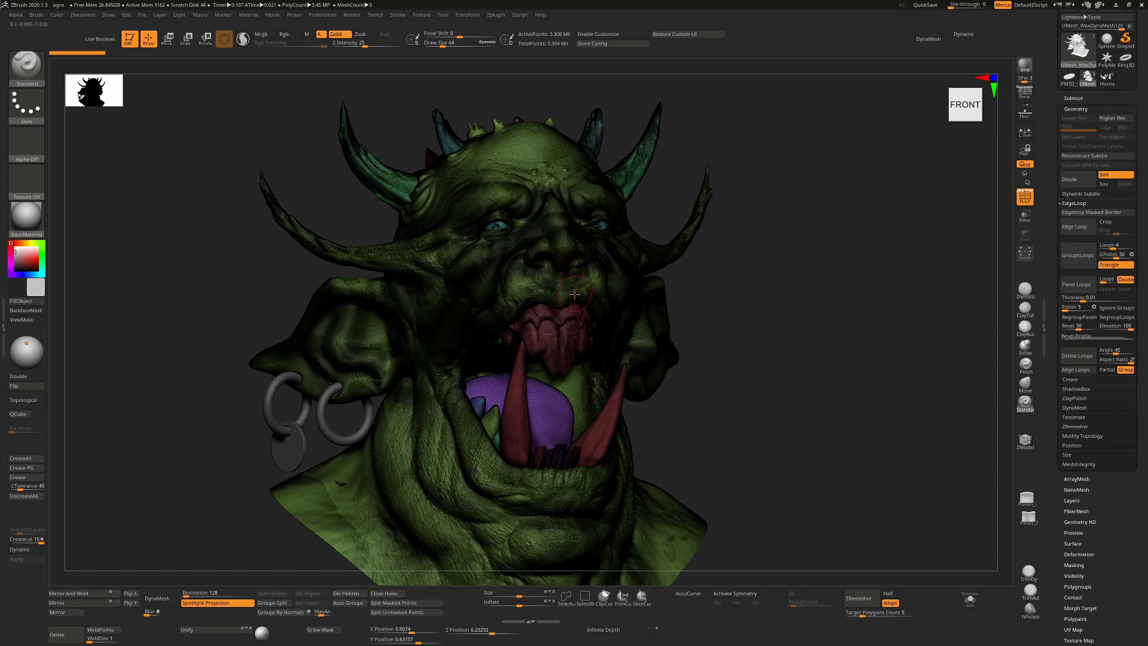
click(1106, 80)
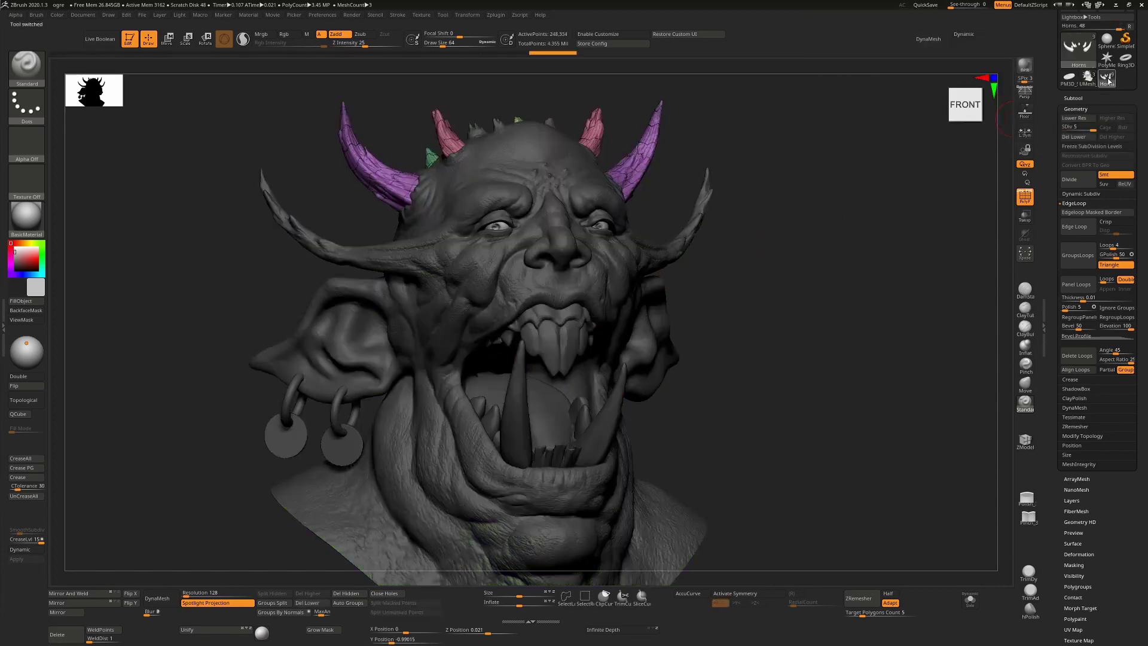
click(1073, 98)
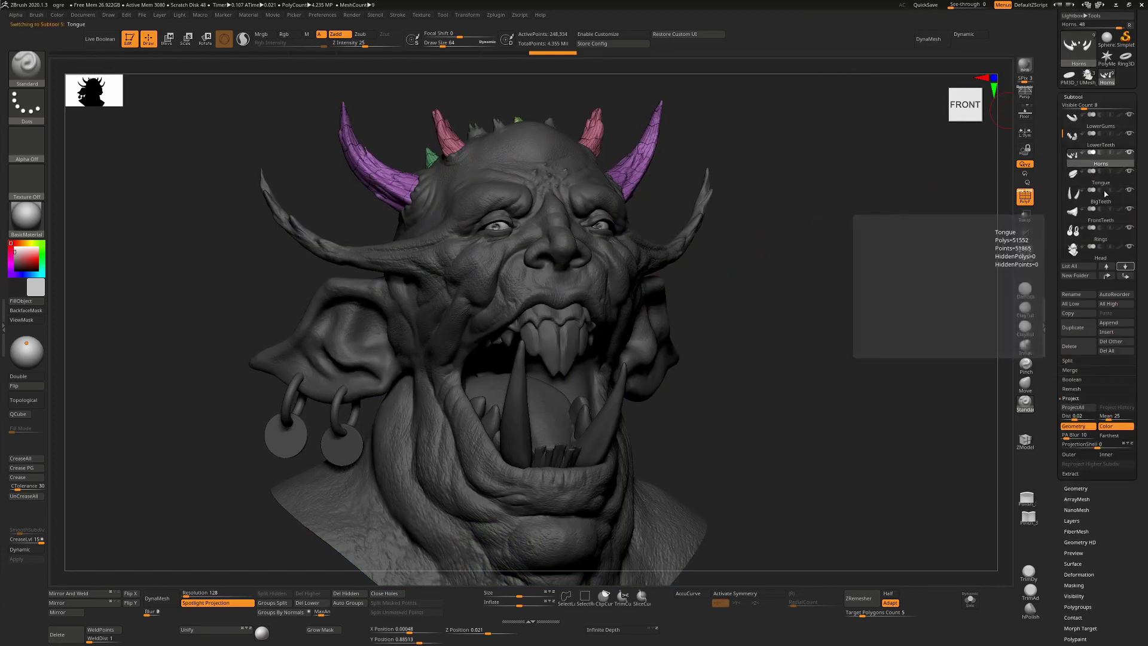
click(1100, 239)
click(1097, 127)
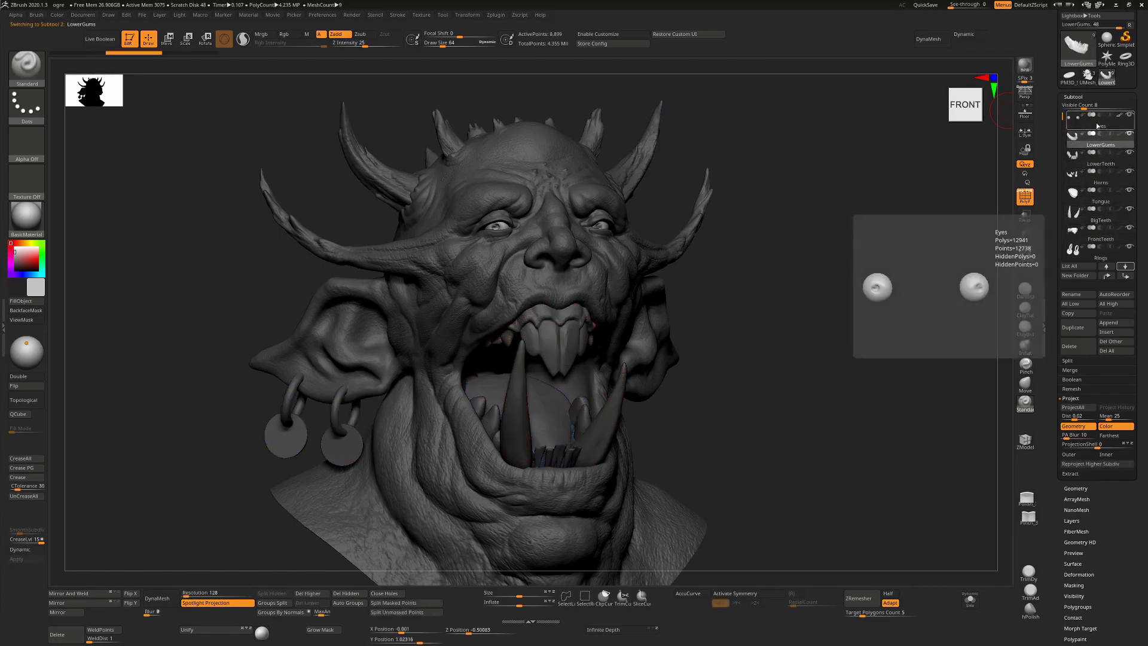
click(1097, 126)
scroll(1086, 212, down, 3)
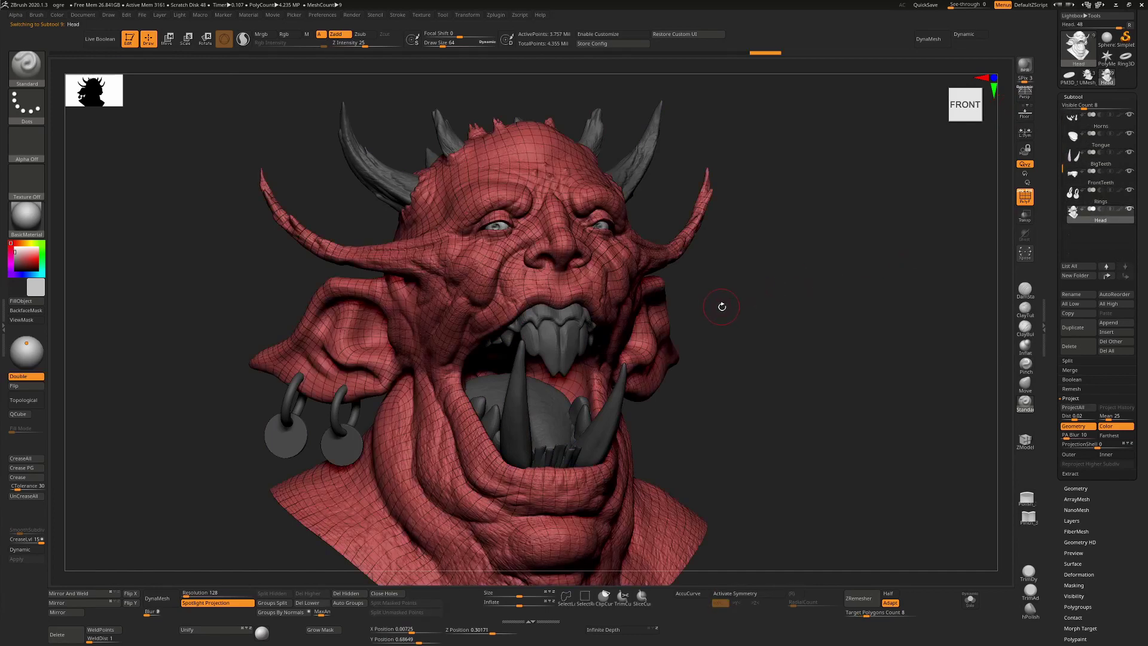
- Set the Head subtool to subdivision level 1
click(1084, 491)
drag(1086, 126, 1062, 126)
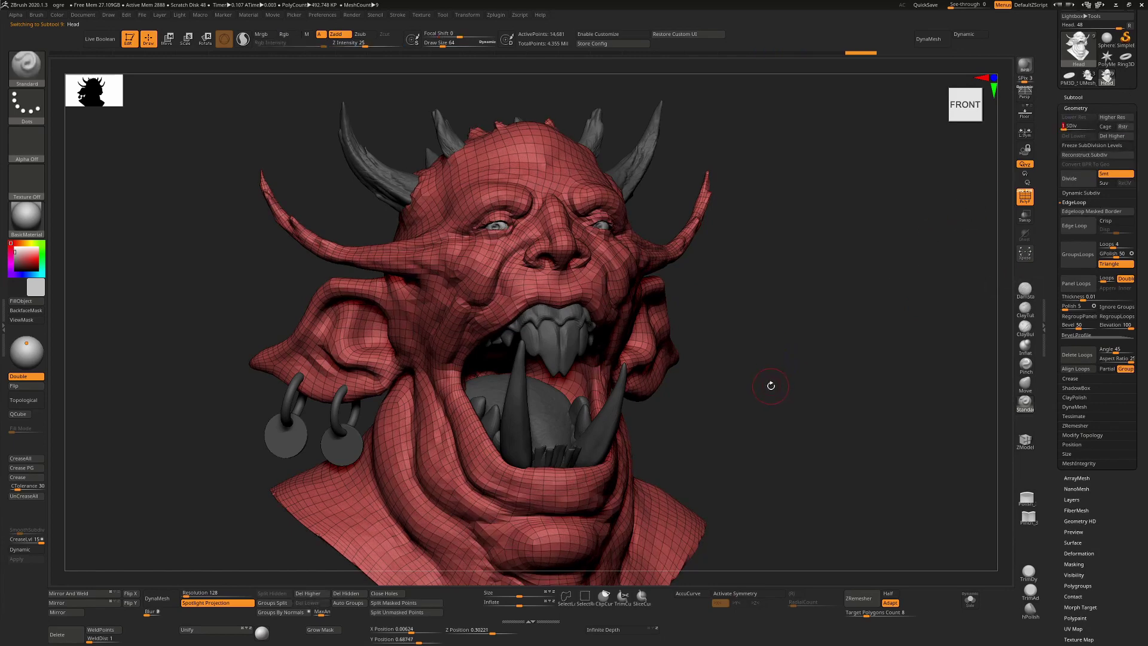
drag(770, 389, 776, 364)
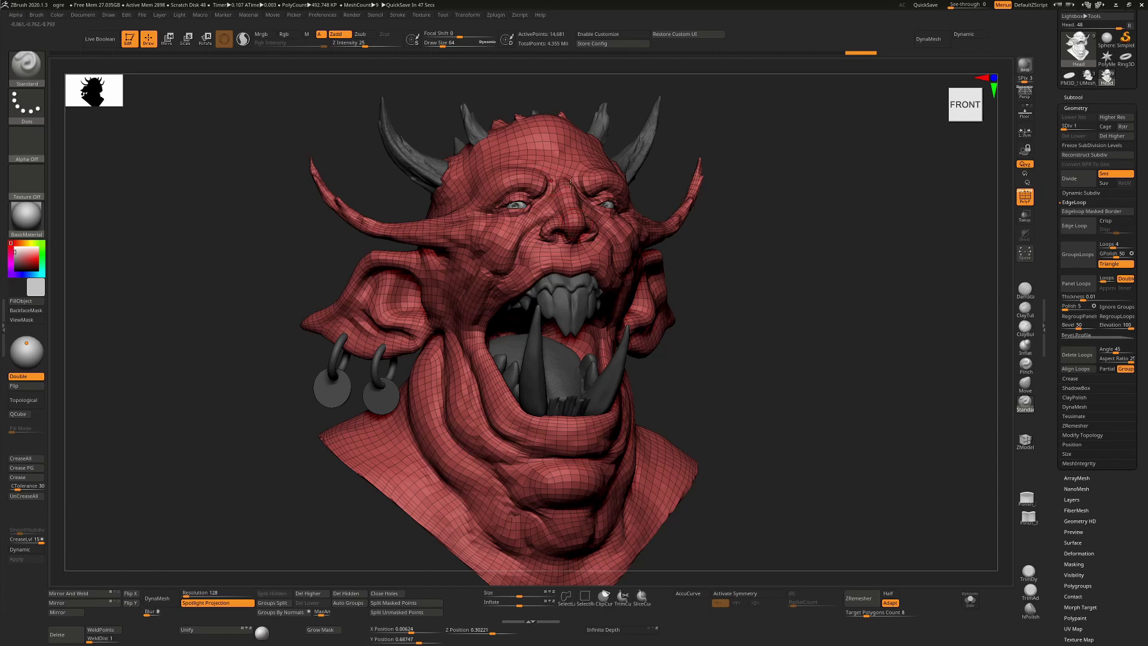
- Show the ZPlugin palette with the Multi Map Exporter settings expanded
click(5, 321)
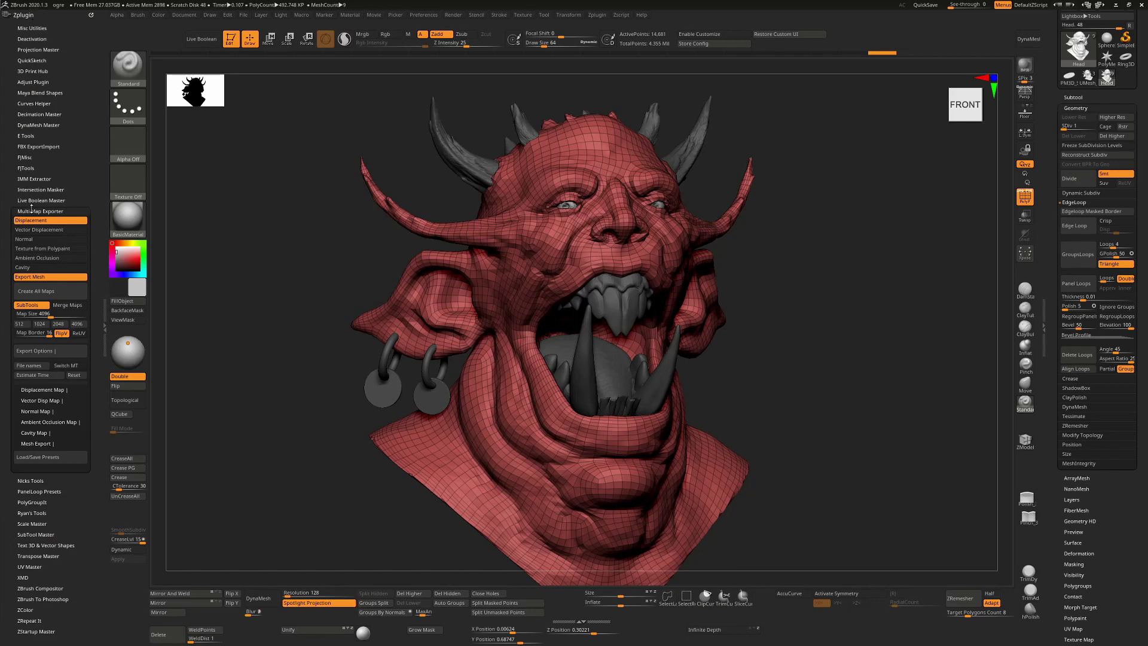
click(36, 211)
click(40, 211)
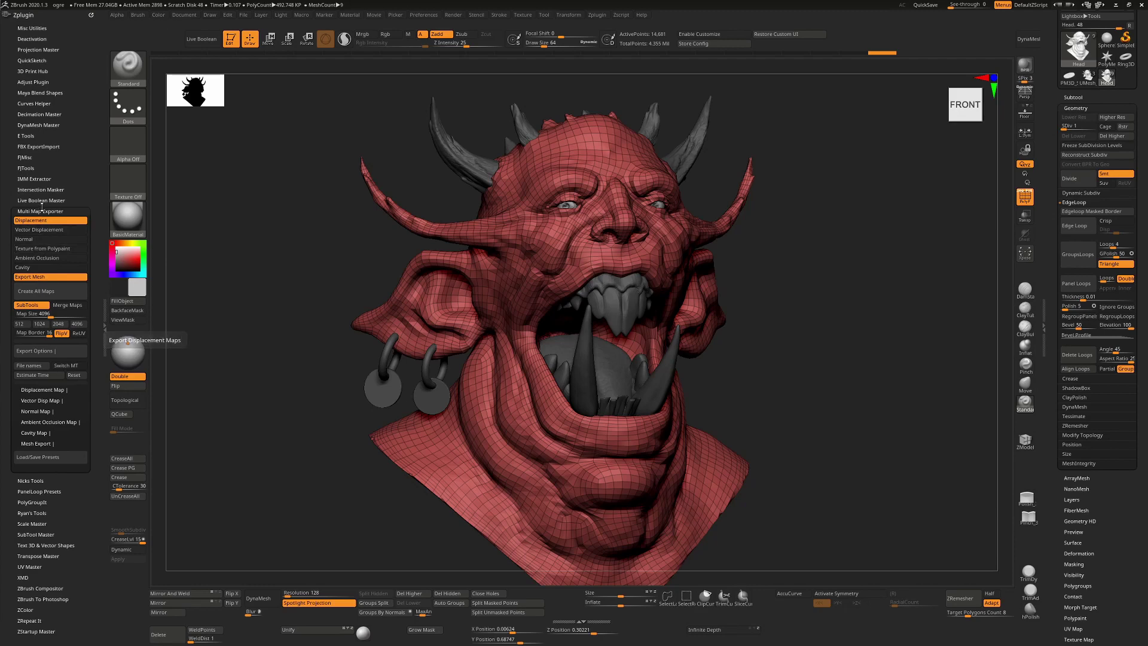
- Examine the exporter's Export Mesh, SubTools and Displacement options alongside the list of subtools
click(43, 279)
click(43, 277)
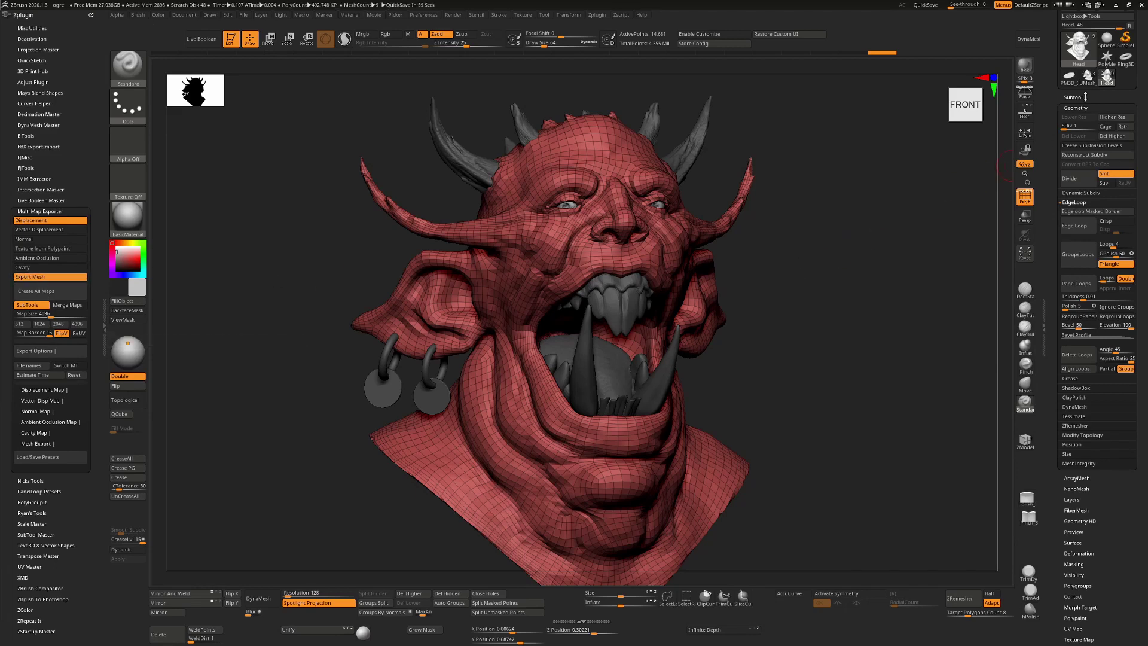
click(1074, 96)
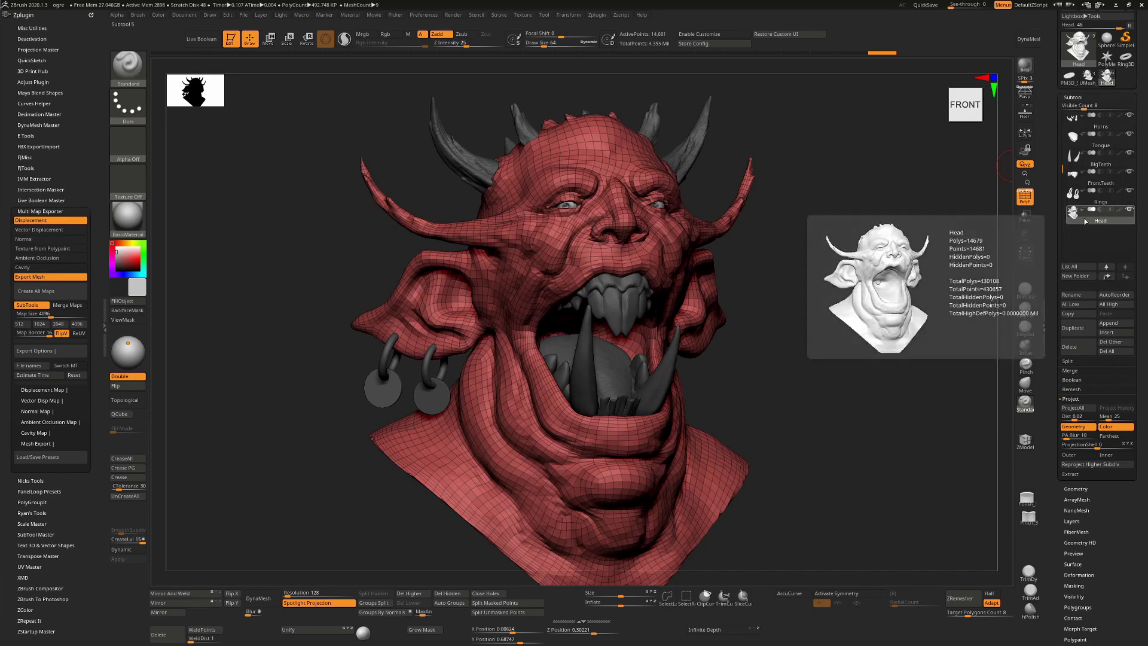
click(35, 306)
click(34, 306)
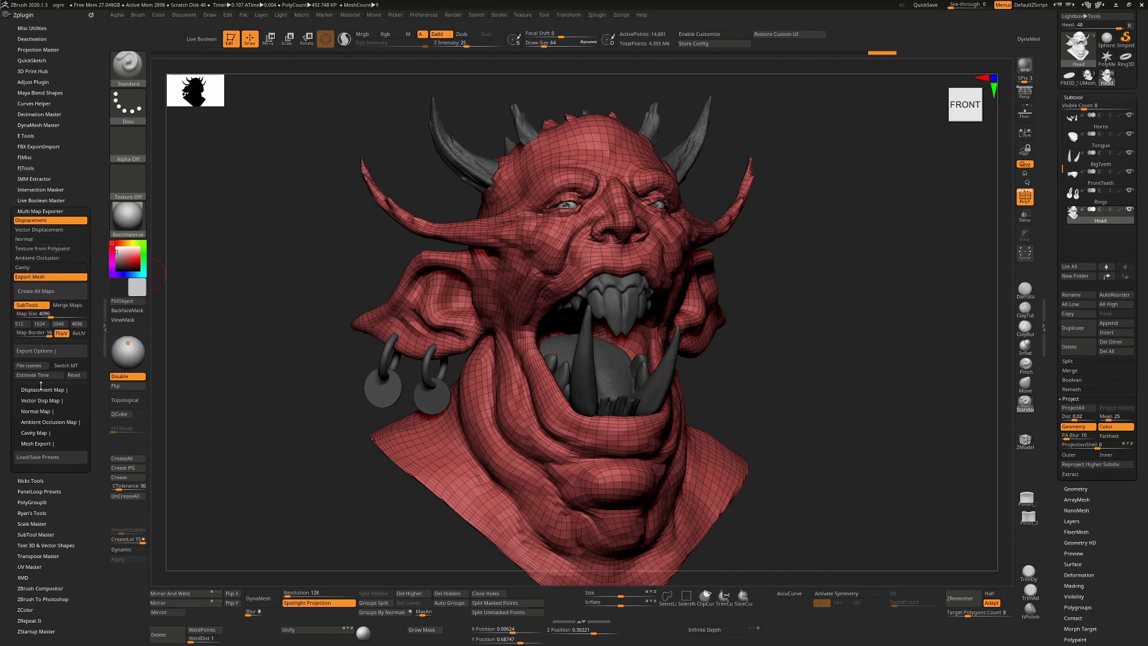
click(50, 222)
click(50, 222)
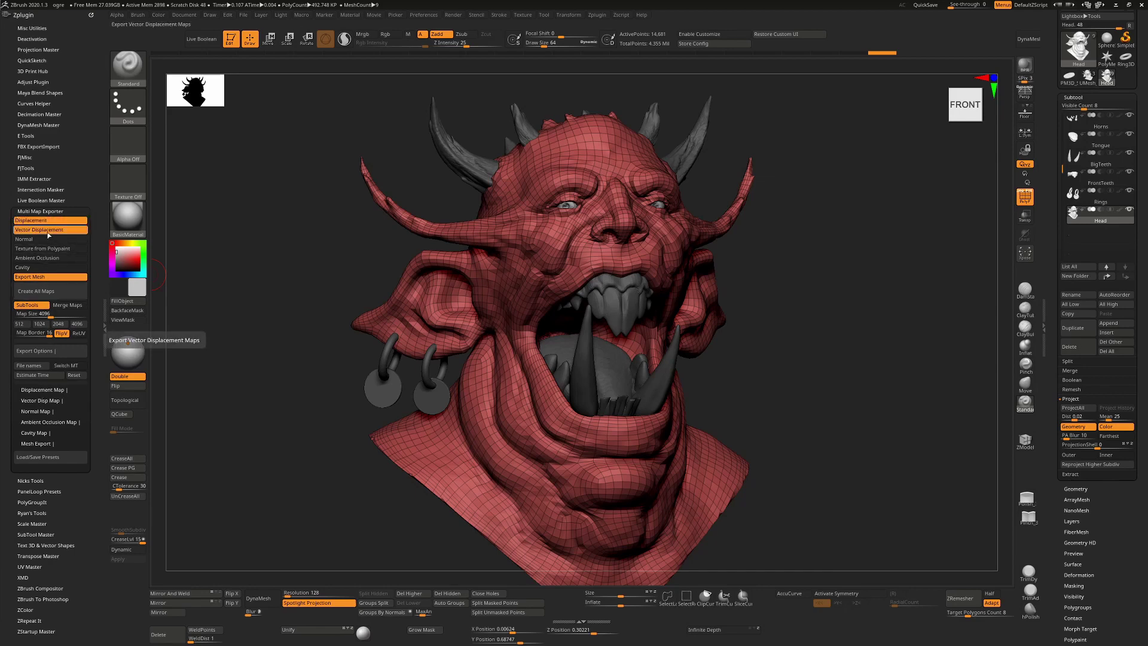
- Expand the Displacement Map export options and set the SubDiv level to 3
click(47, 389)
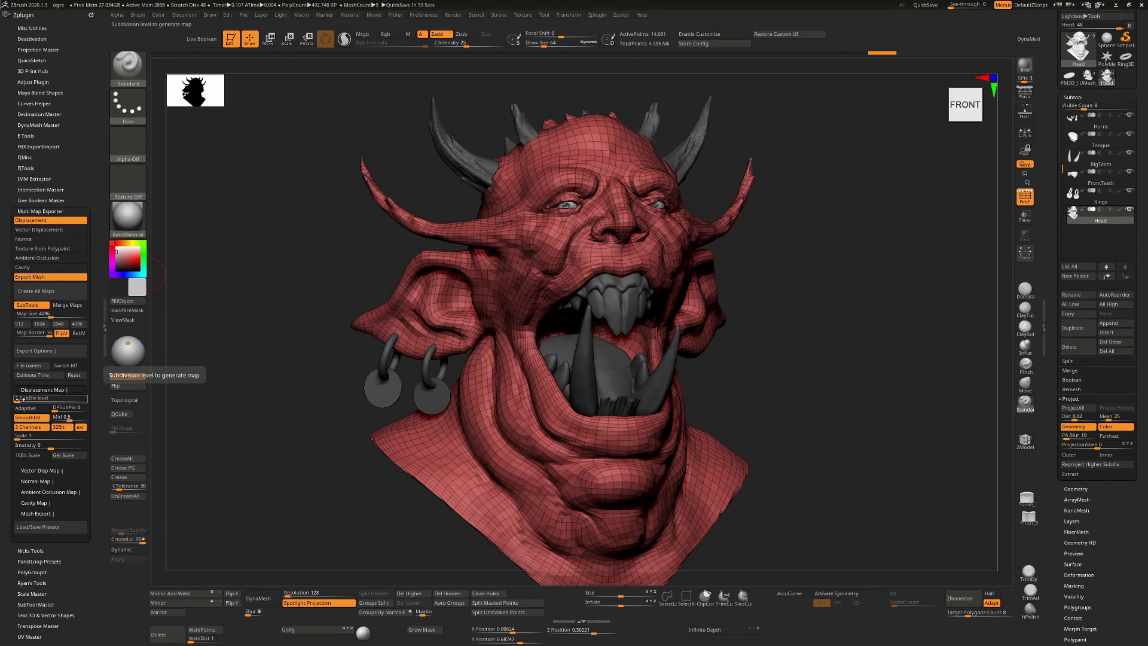
mouse_move(16, 400)
mouse_down()
mouse_move(43, 400)
mouse_move(34, 402)
mouse_up()
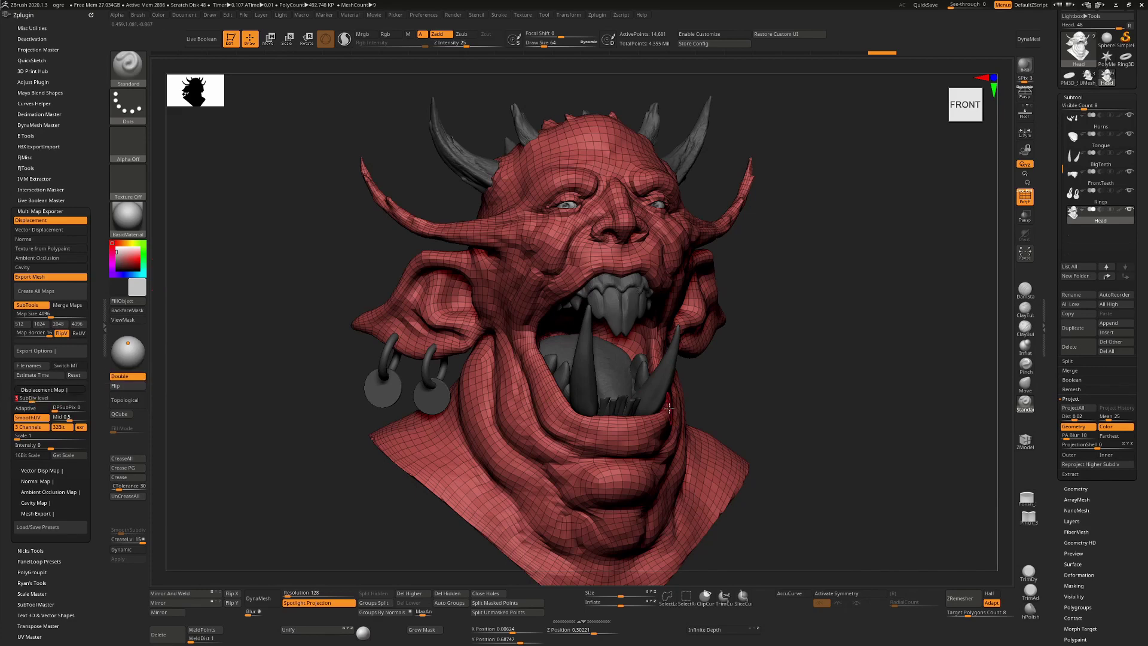
- Raise the head to subdivision level 3 to compare its mesh density, and return it to level 1
key(shift)
key(d)
key(d)
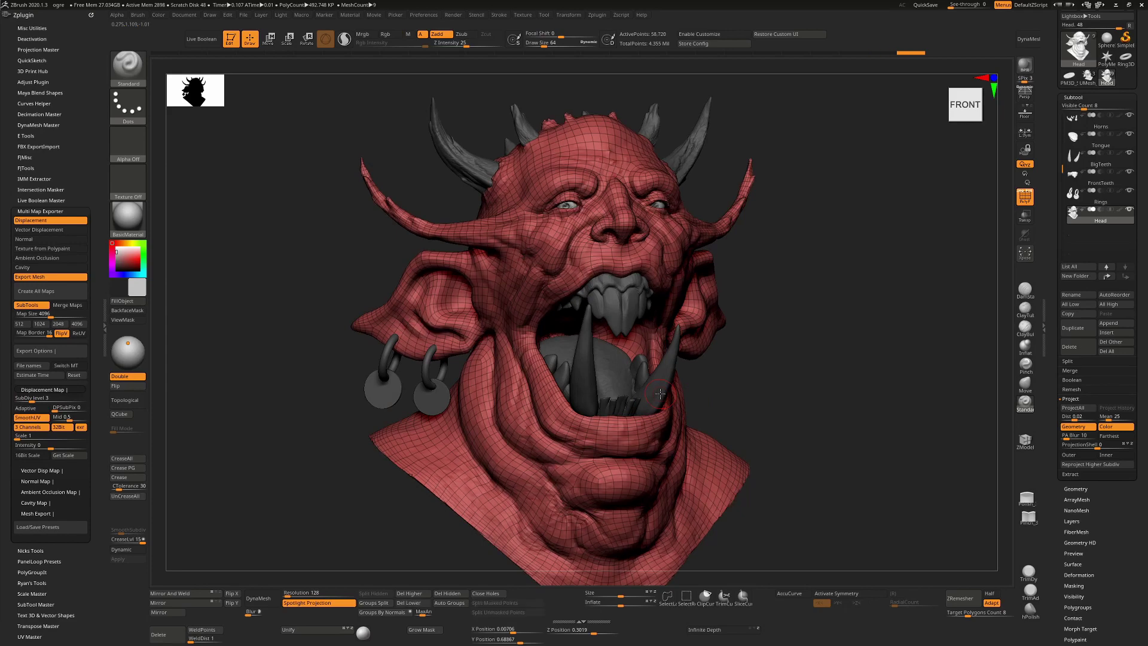
click(1075, 489)
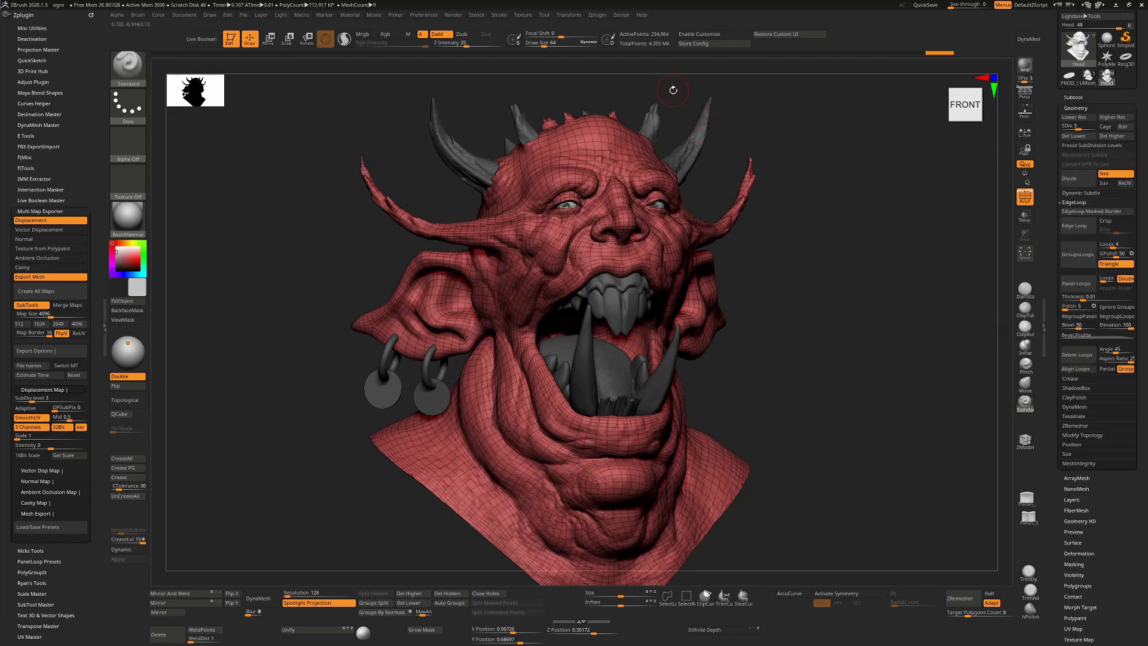
key(shift+f)
key(shift+f)
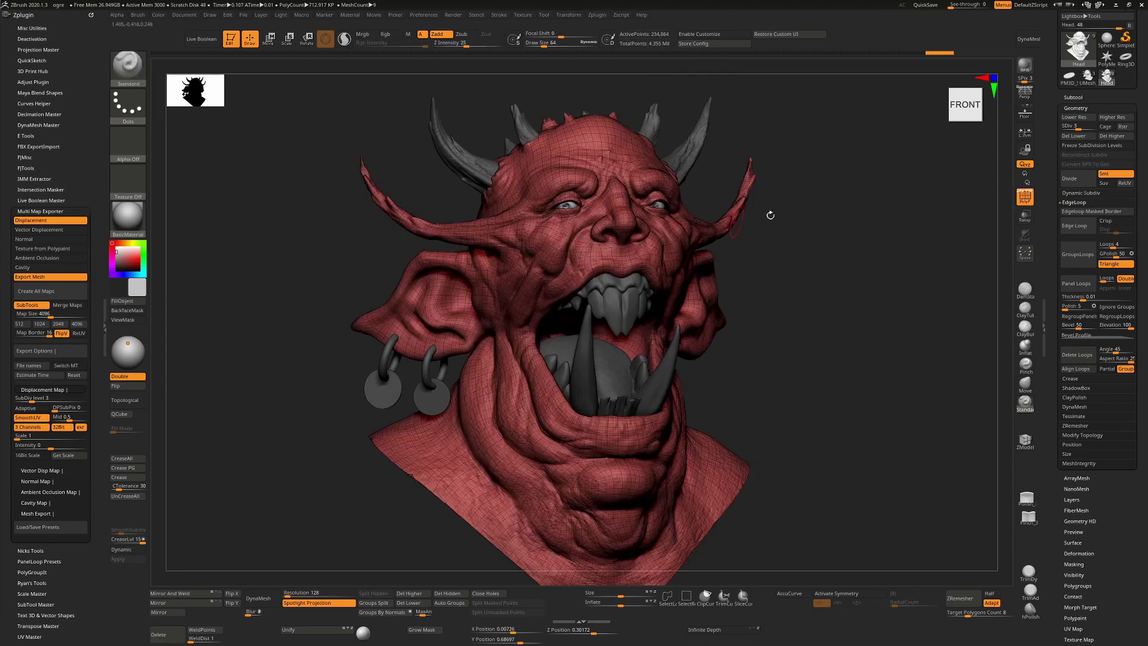
click(1065, 127)
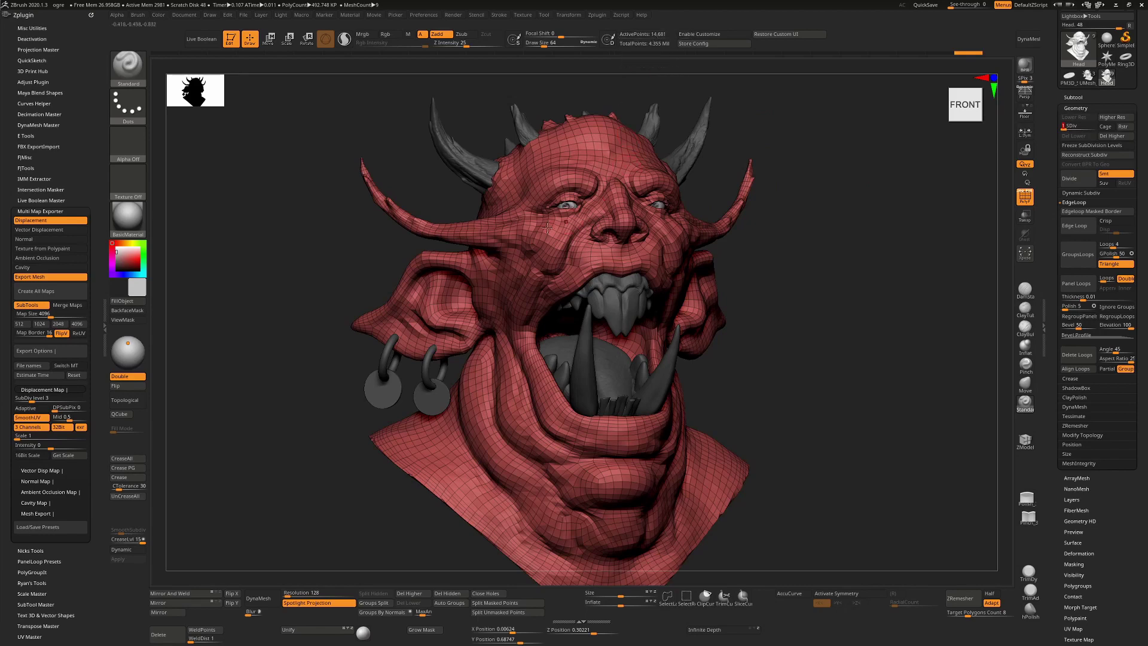
- Set the displacement map's SubDiv level to 1 and export all maps and meshes as Head.exr into the OgreDemo folder
drag(34, 398, 26, 398)
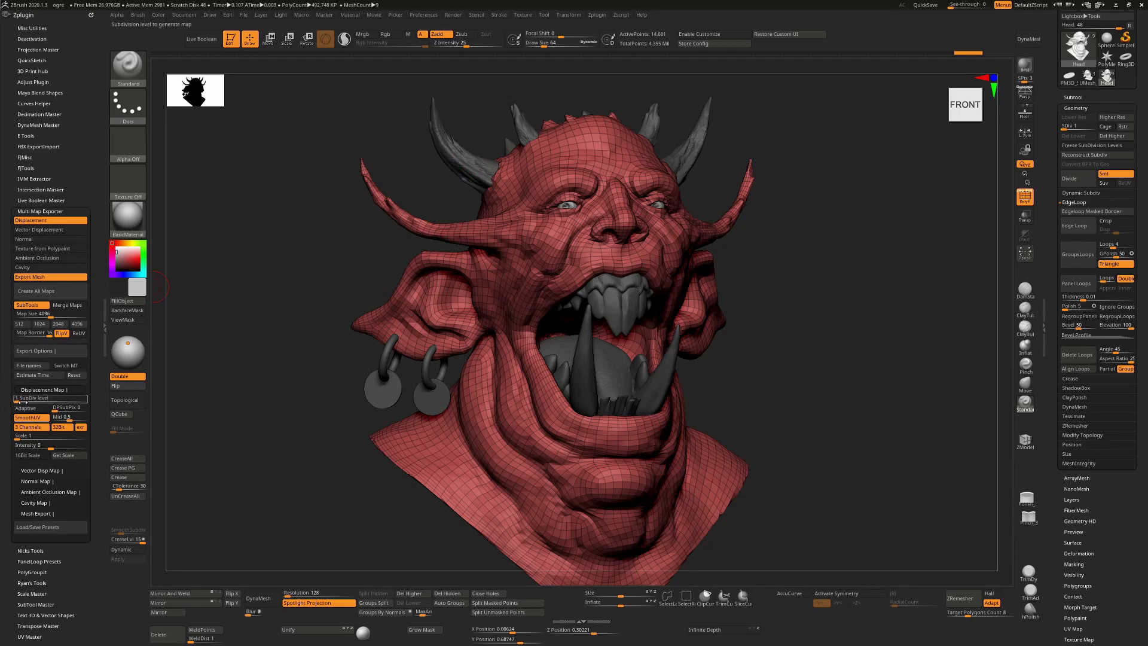
click(48, 291)
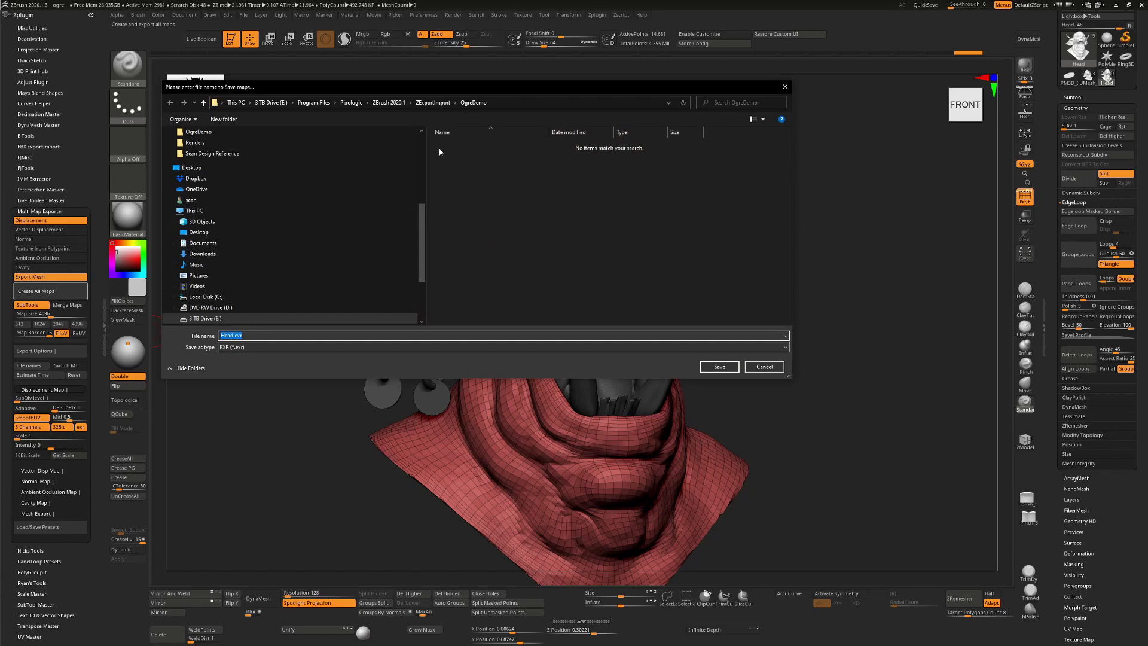
click(717, 367)
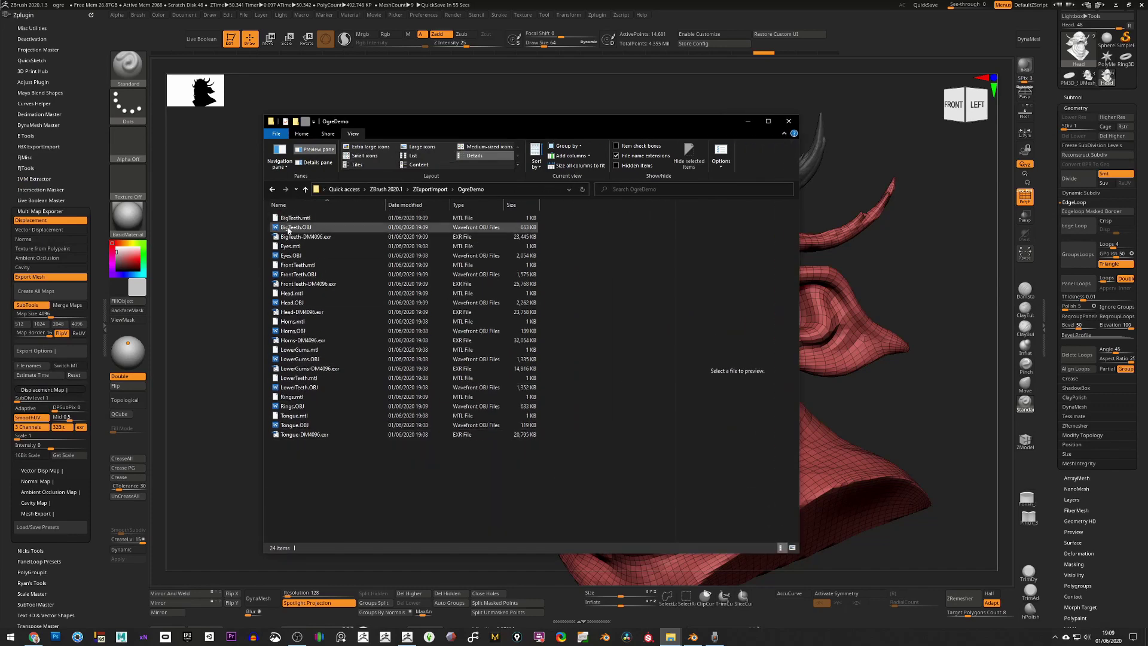
- Switch to the OgreDemo folder in File Explorer and sort the exported files by type
click(1080, 97)
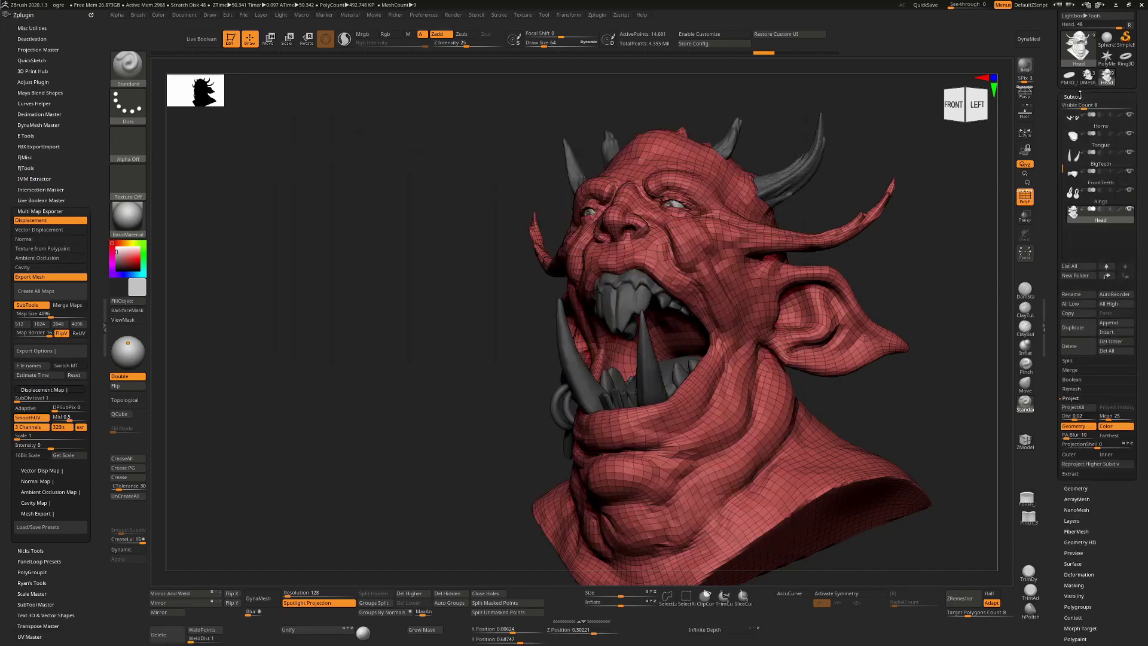
key(alt+Tab)
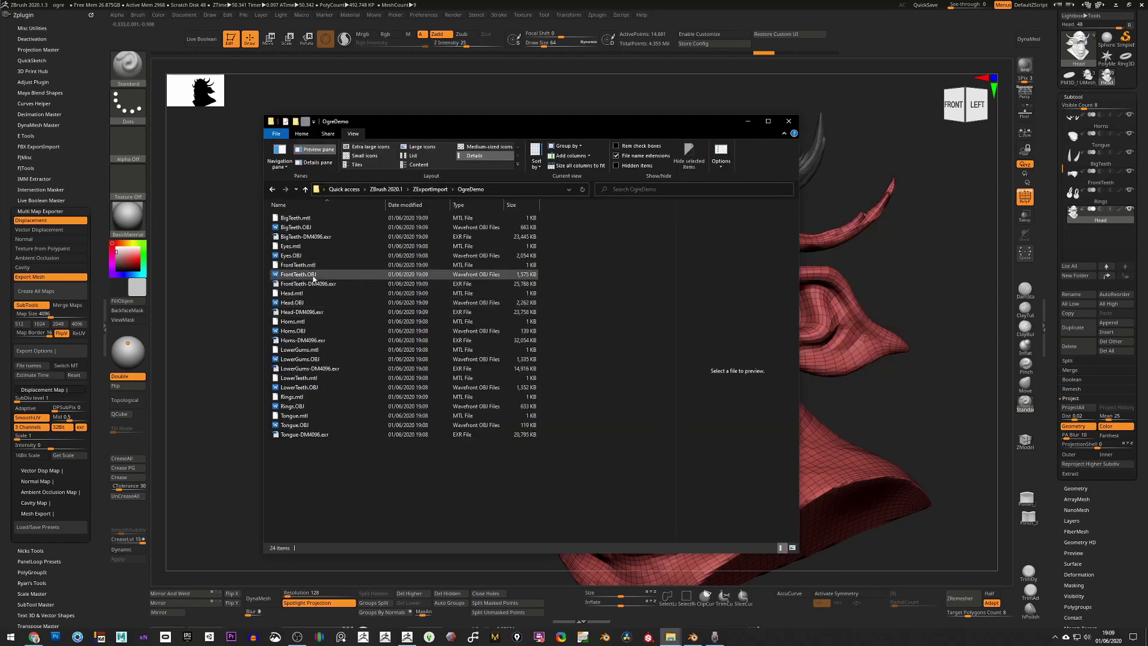
click(412, 205)
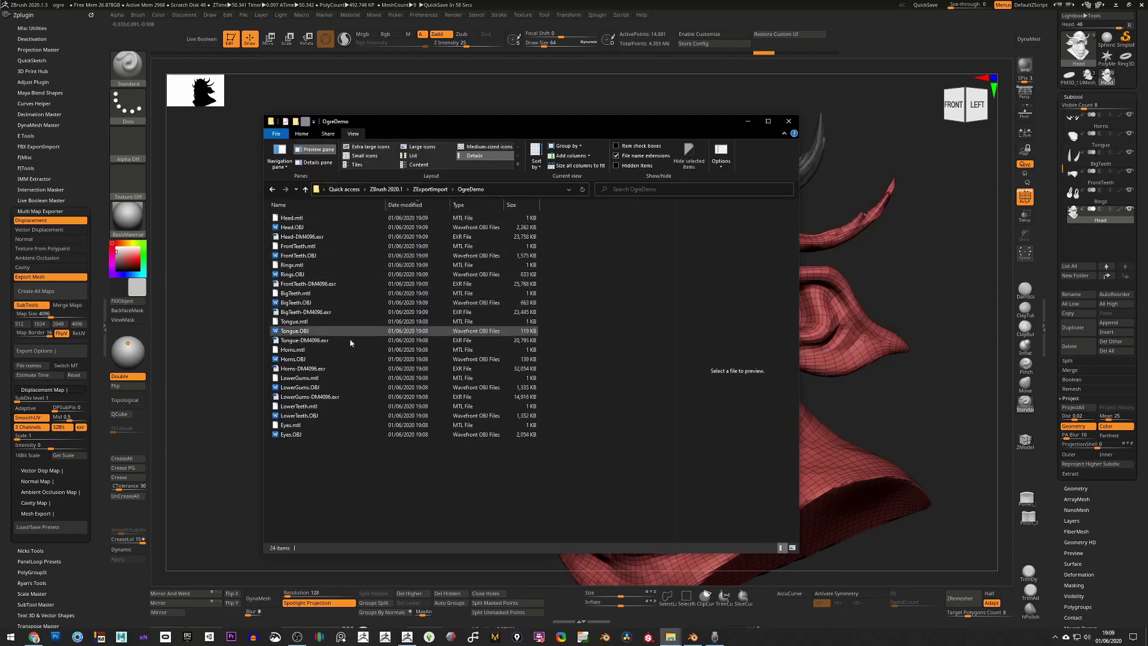
click(460, 205)
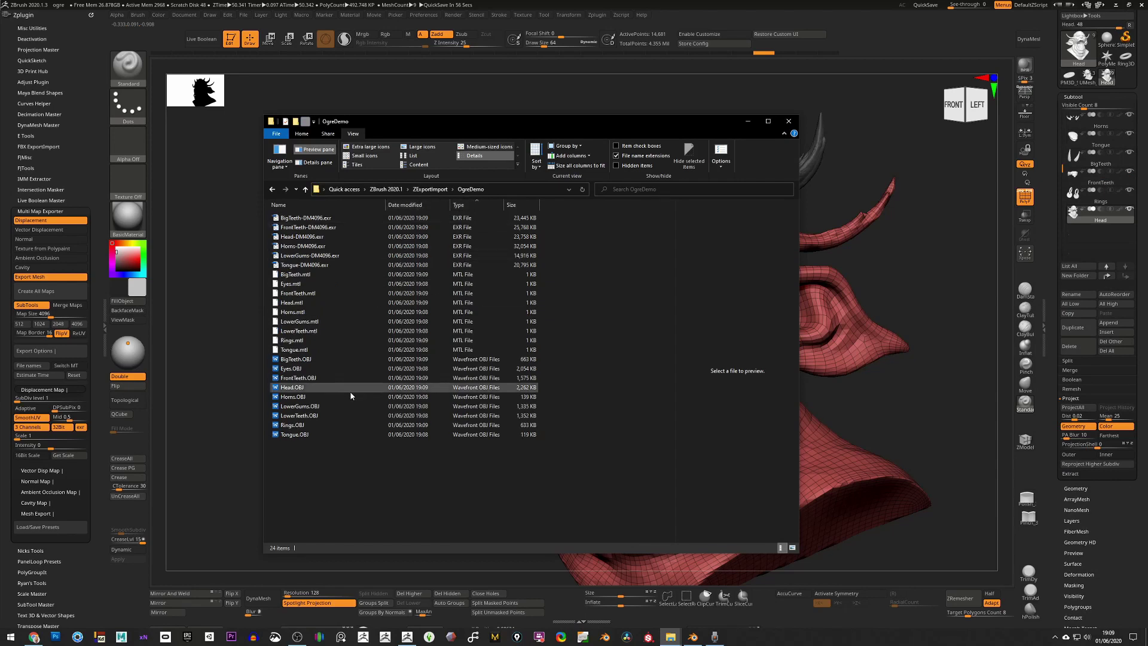
- Delete all the MTL files from the OgreDemo folder
click(359, 350)
shift+click(406, 275)
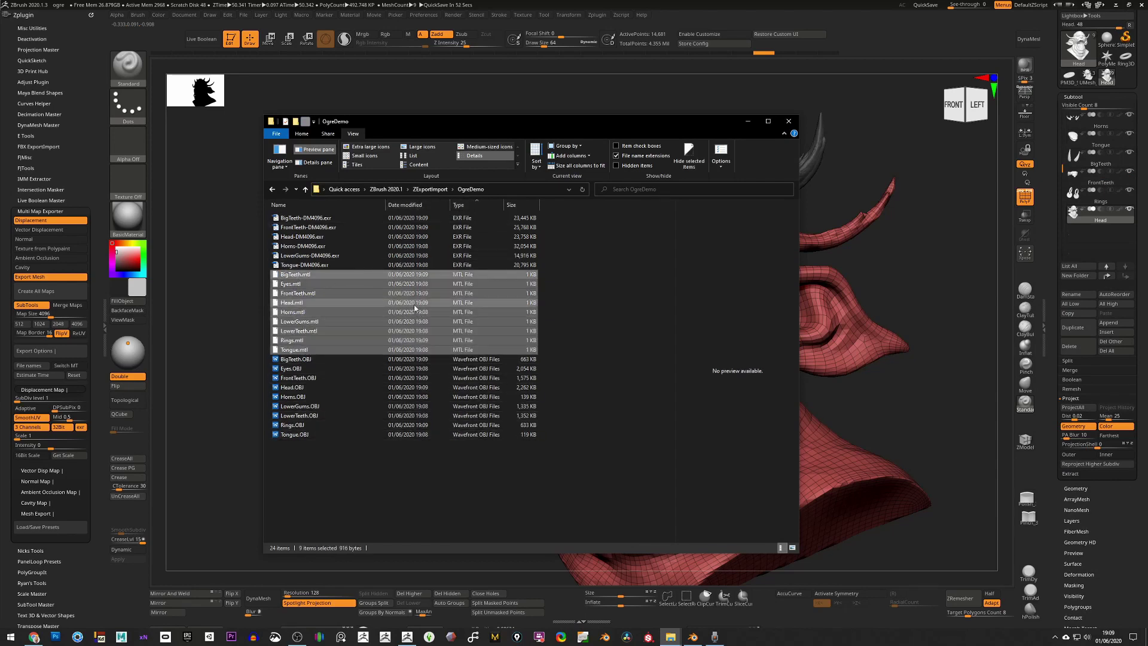
key(Delete)
- Review the exported OBJ meshes against the EXR displacement maps, looking for a map matching Eyes.OBJ
drag(371, 398, 299, 272)
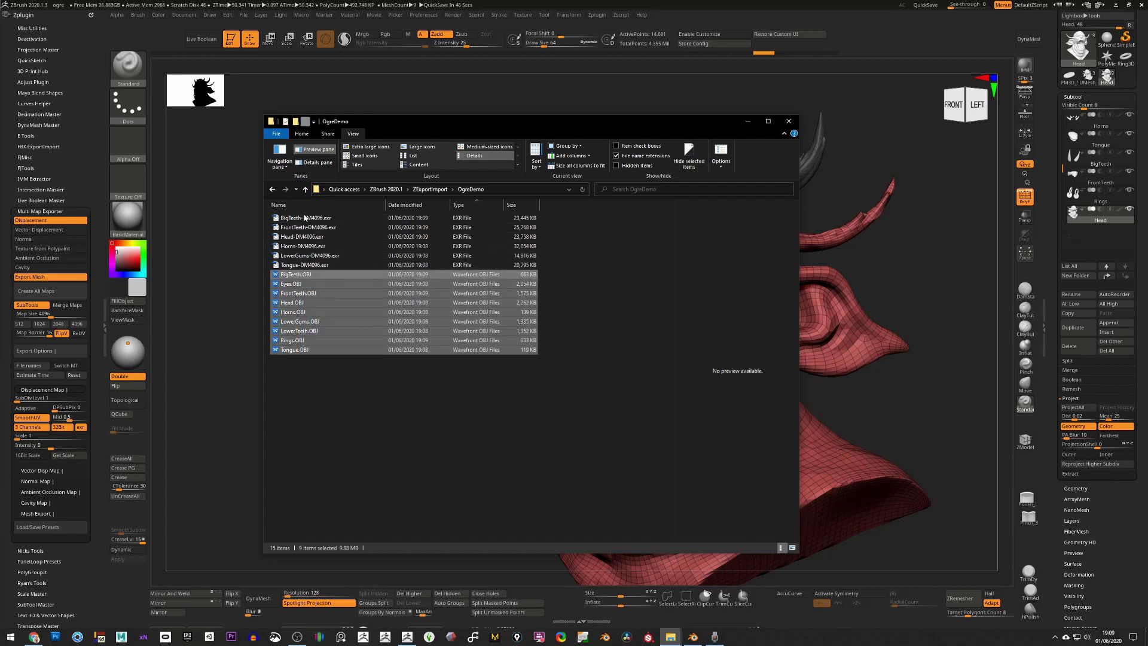
click(331, 384)
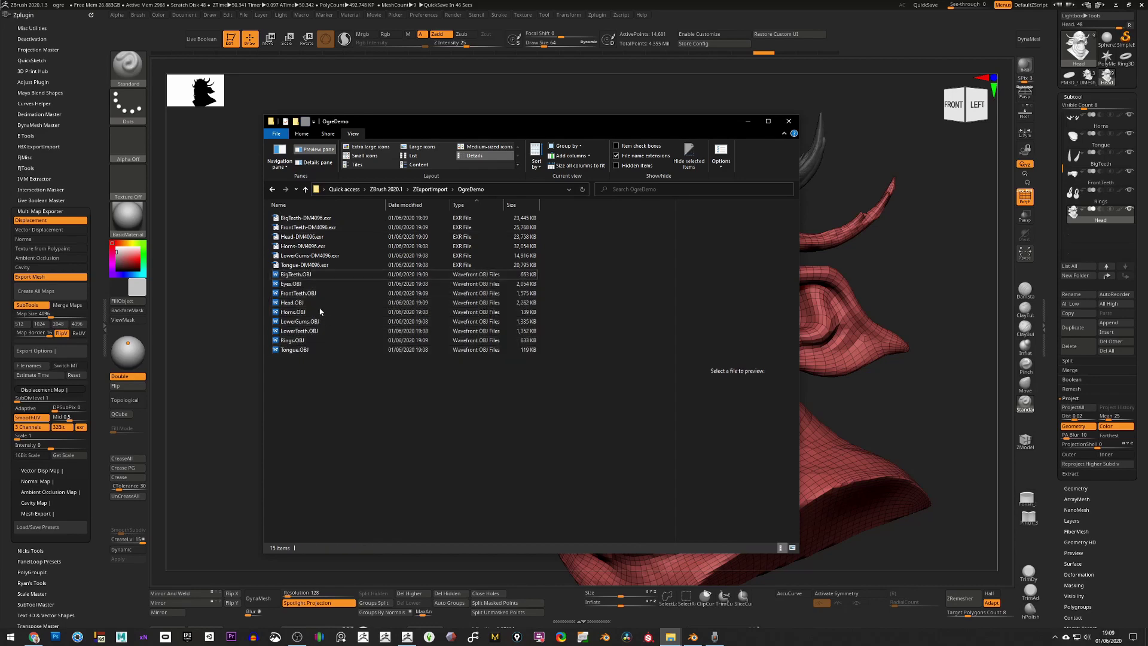
click(295, 286)
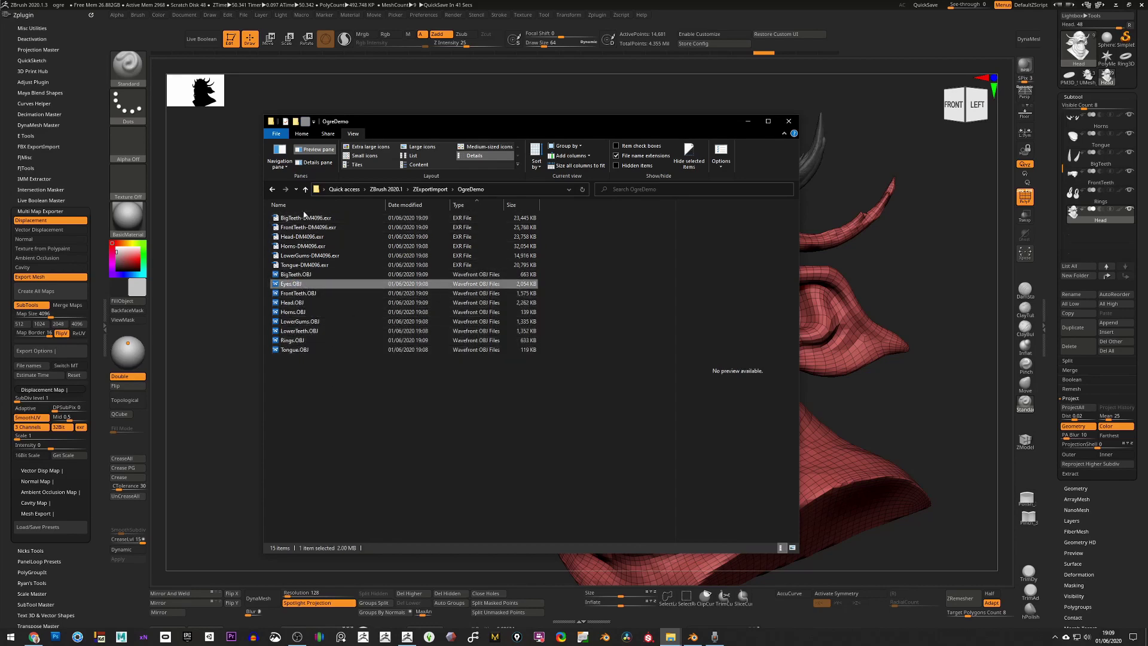
- Return to ZBrush, select the Eyes subtool and check its geometry for subdivision levels
click(964, 59)
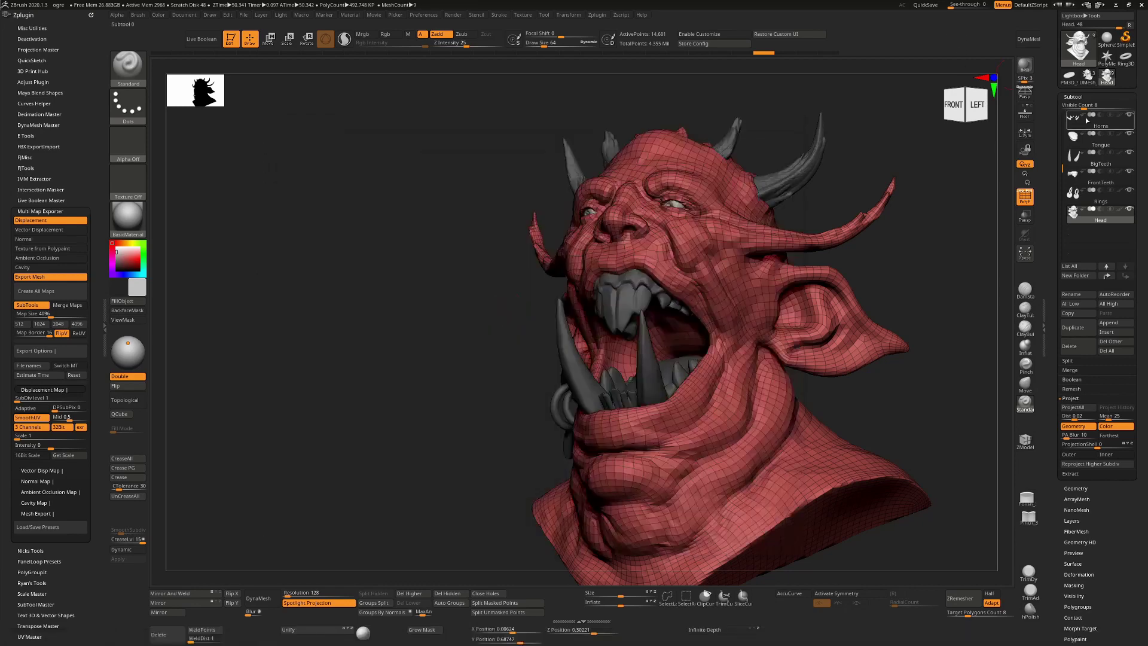
scroll(1062, 127, up, 2)
scroll(1063, 127, up, 1)
click(1096, 136)
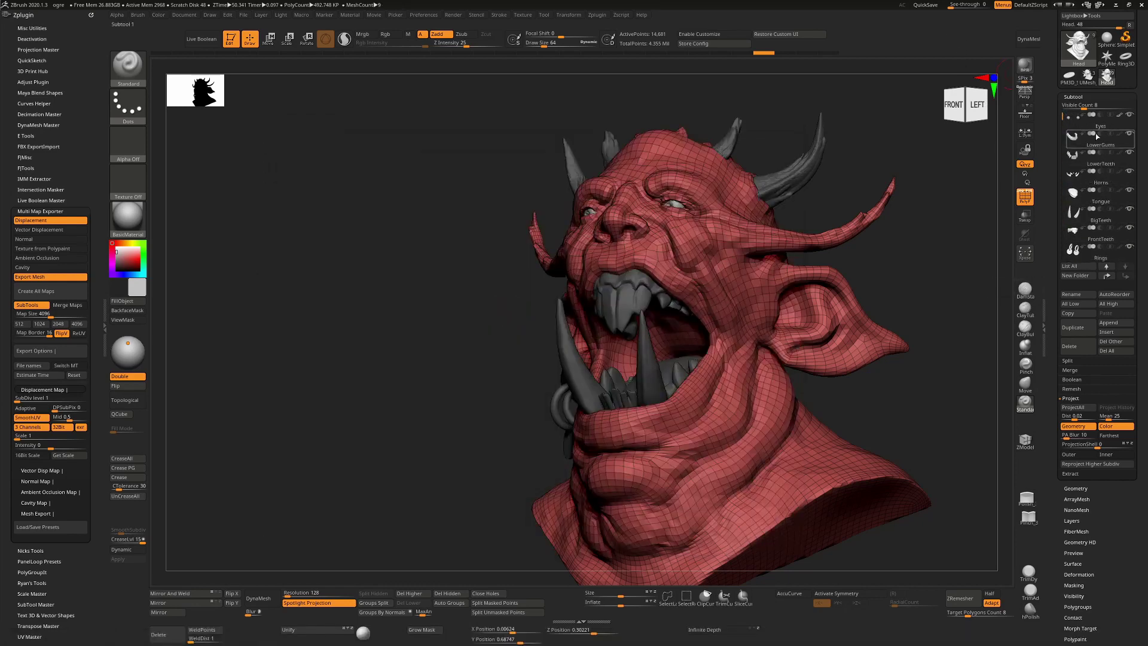
click(1076, 487)
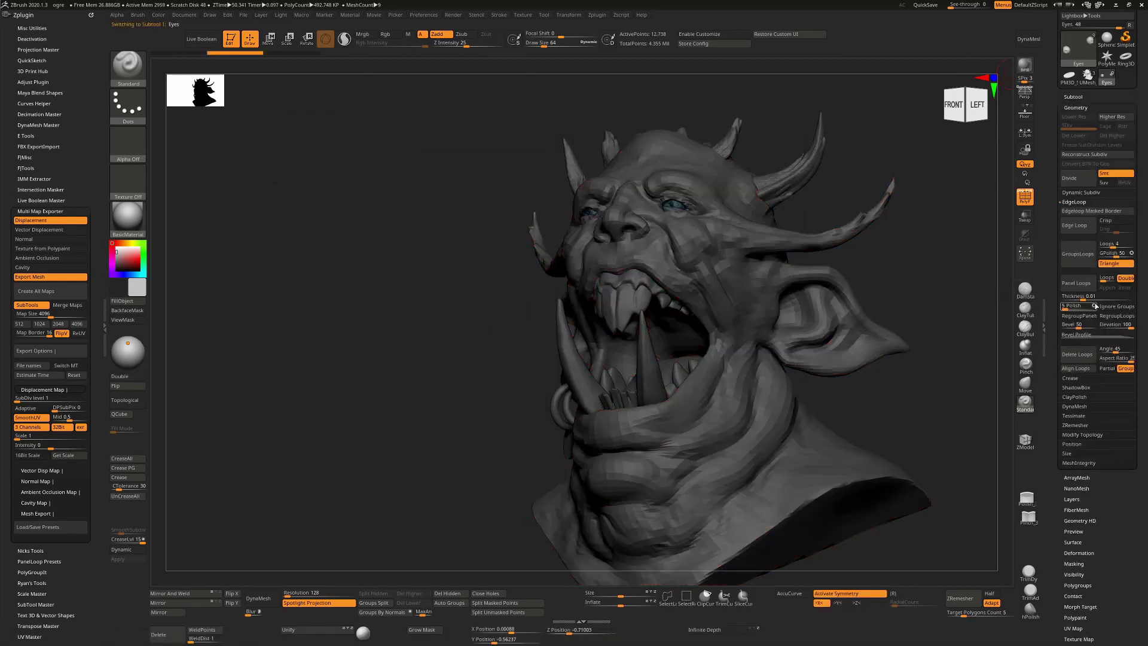
click(953, 105)
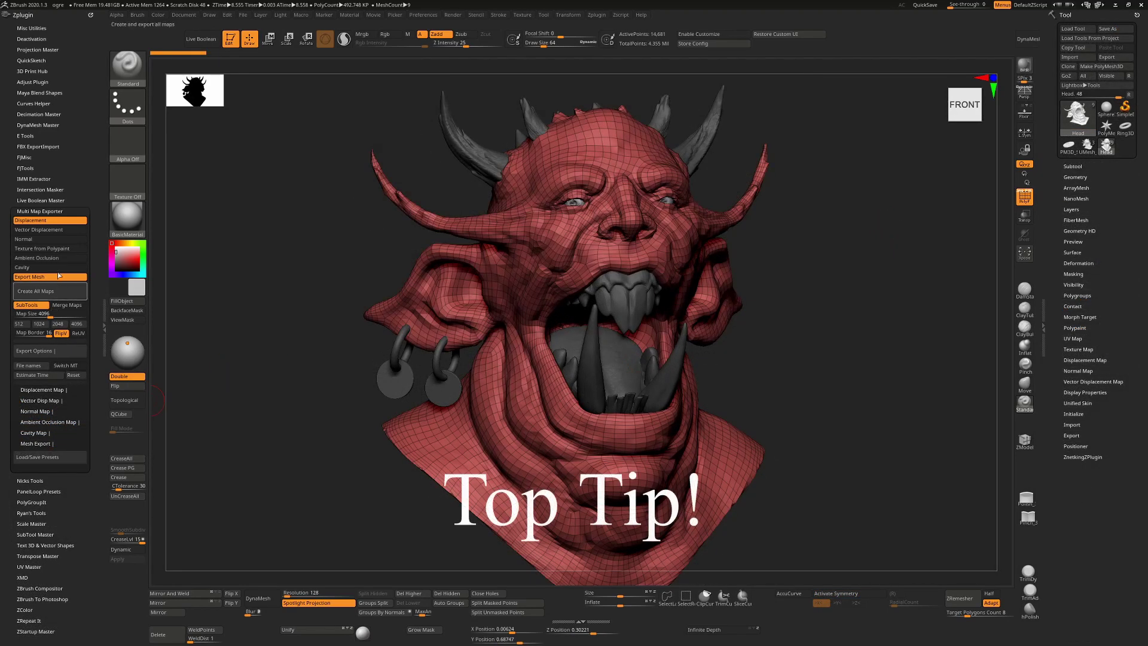
- Save the Multi Map Exporter settings as a preset over DisplacementMME_Blender.zme in the Pixologic Presets folder
click(50, 458)
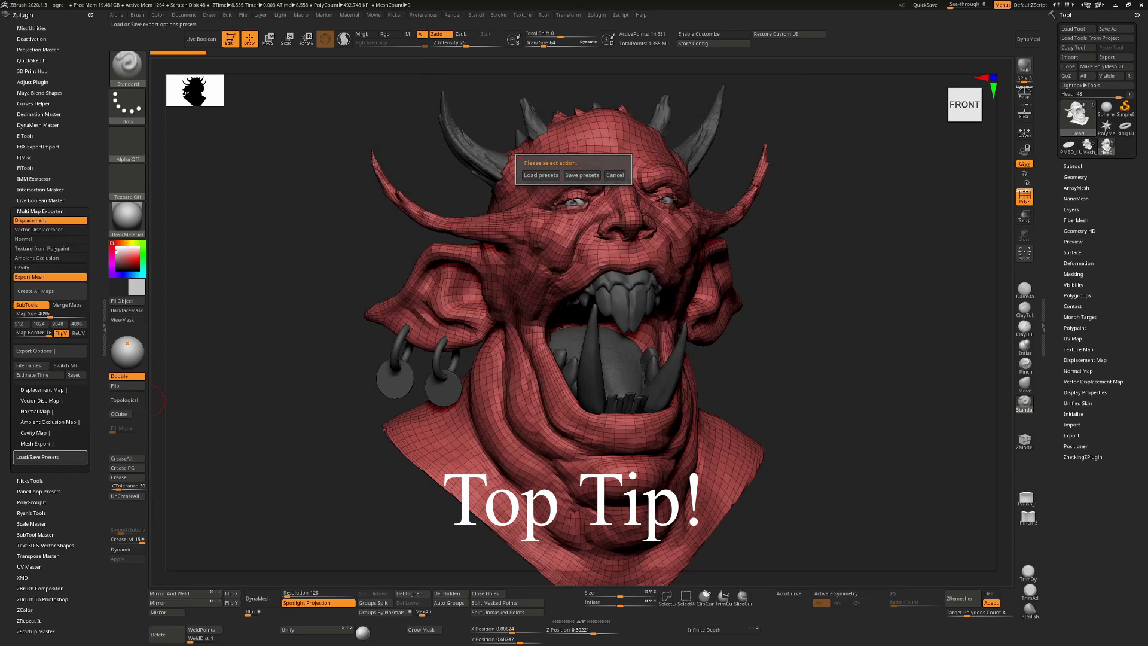
click(587, 173)
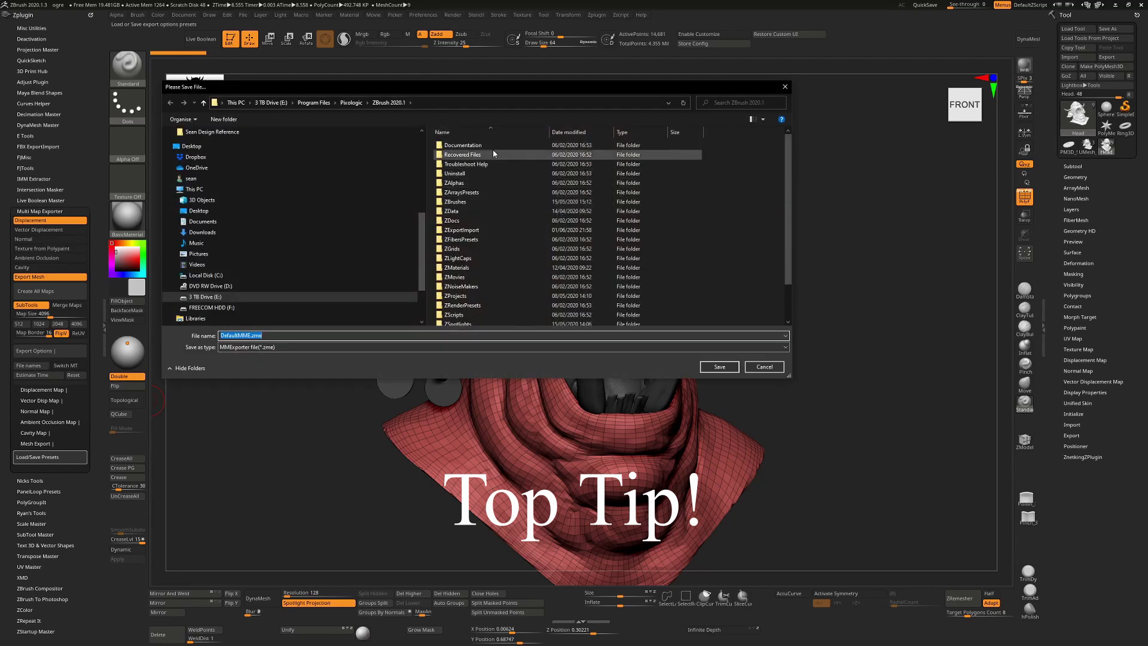
click(352, 102)
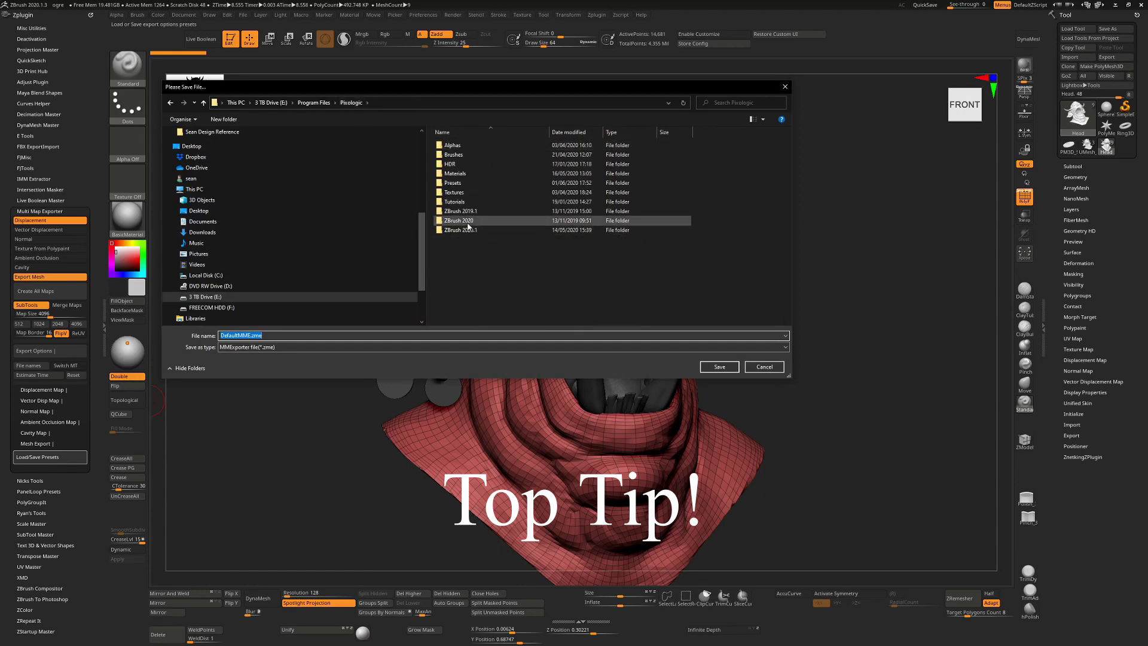
double_click(460, 184)
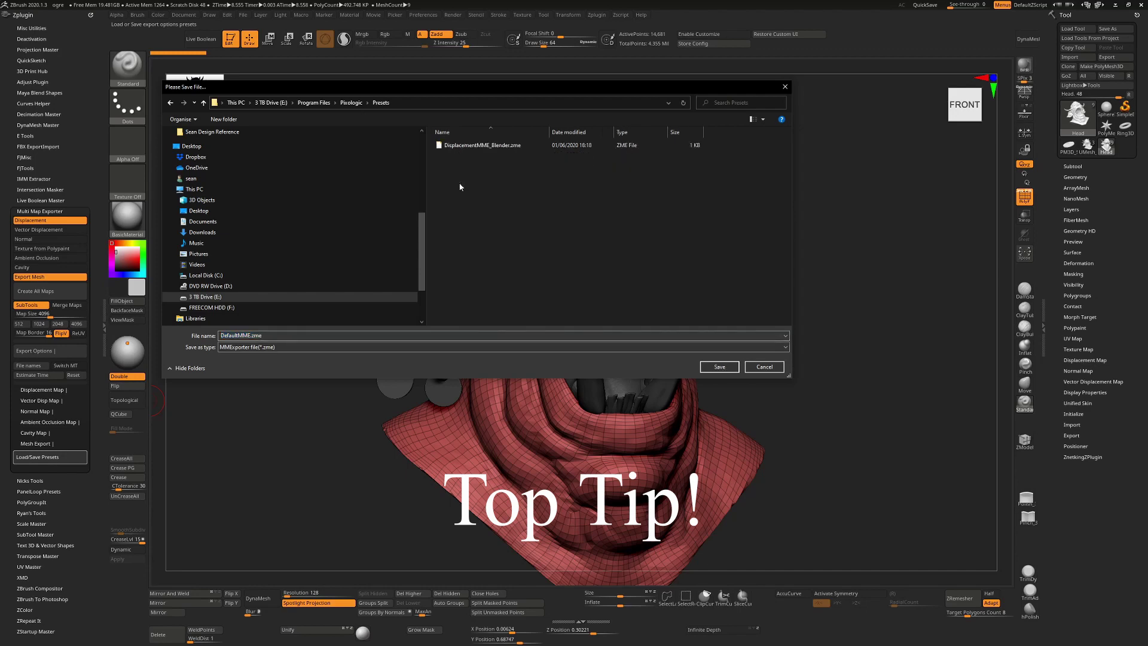
click(351, 102)
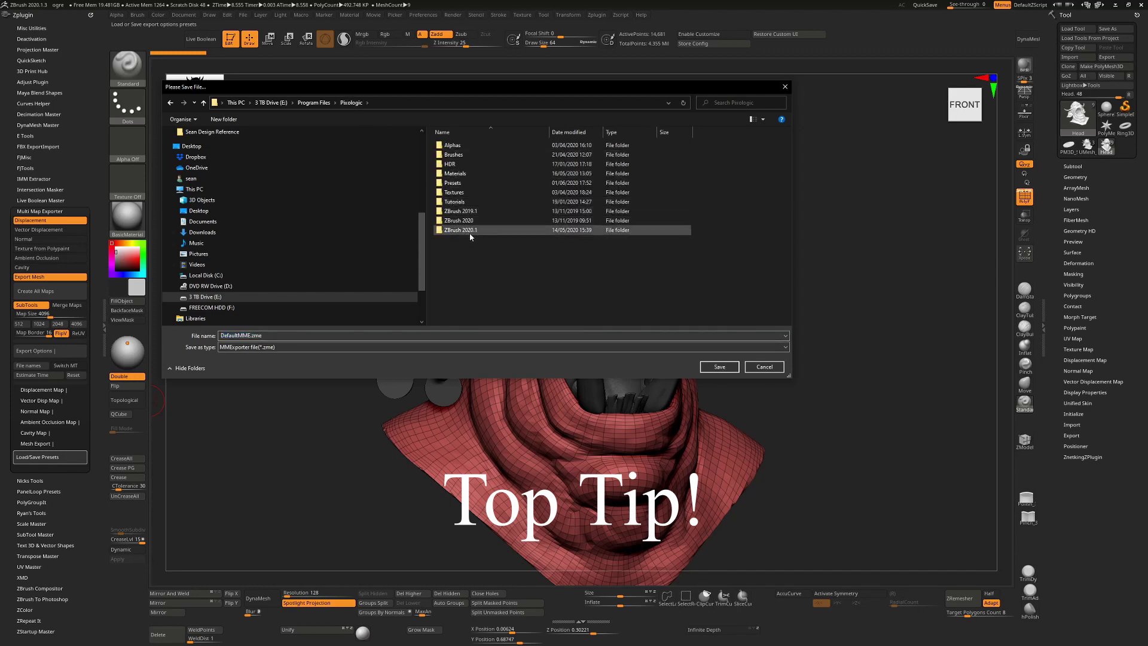
double_click(461, 186)
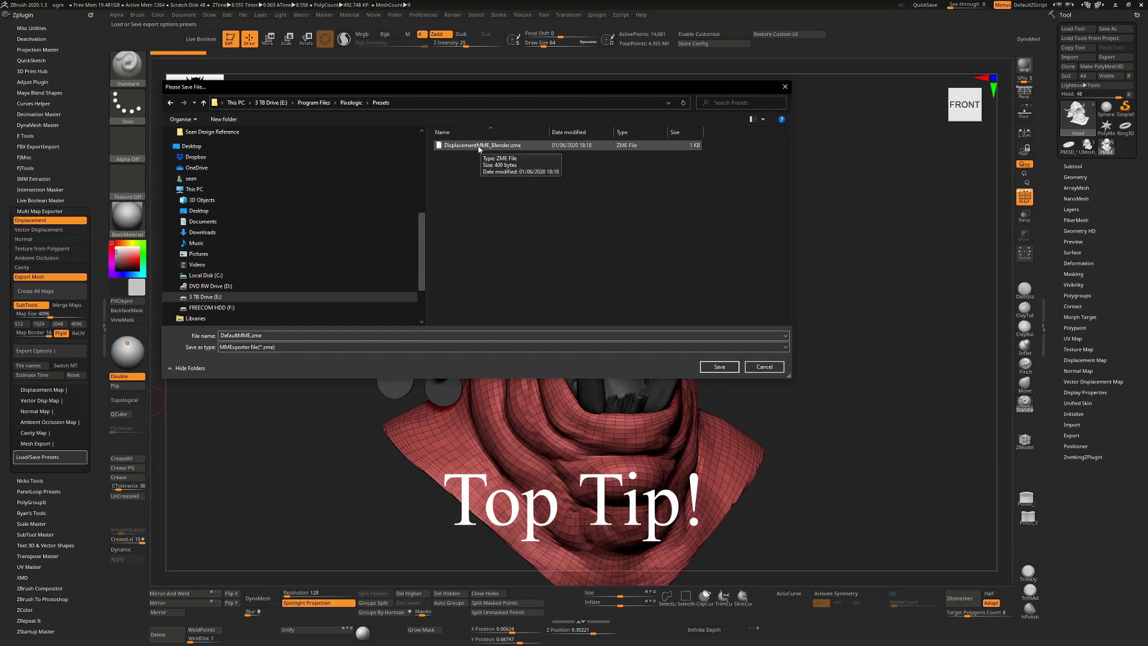
double_click(496, 145)
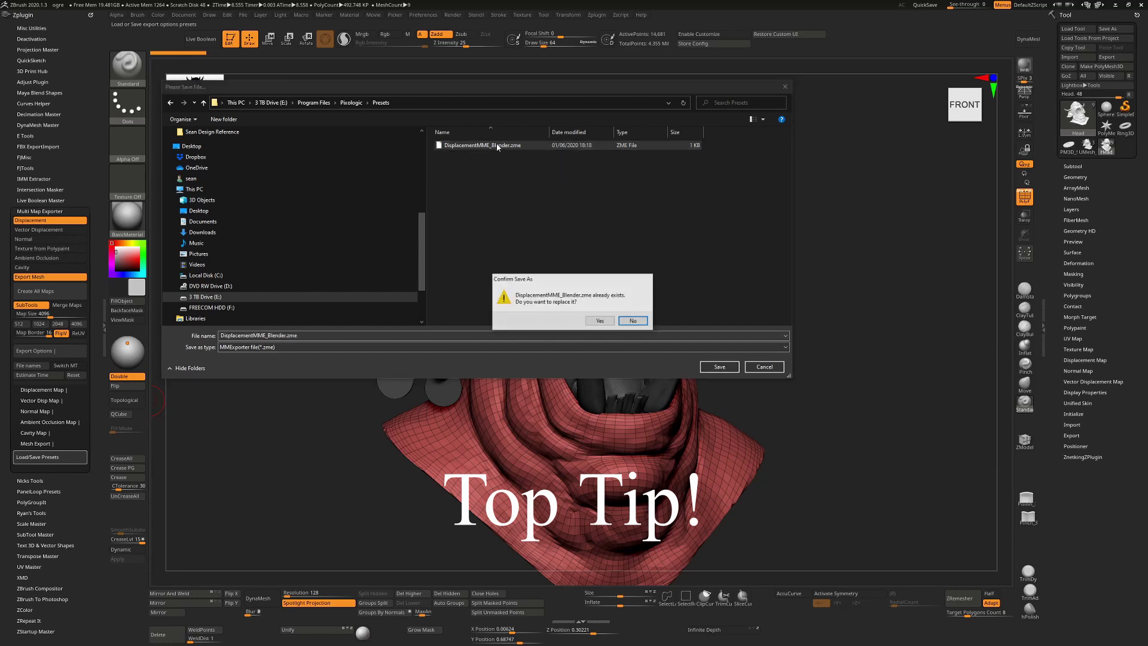
click(590, 316)
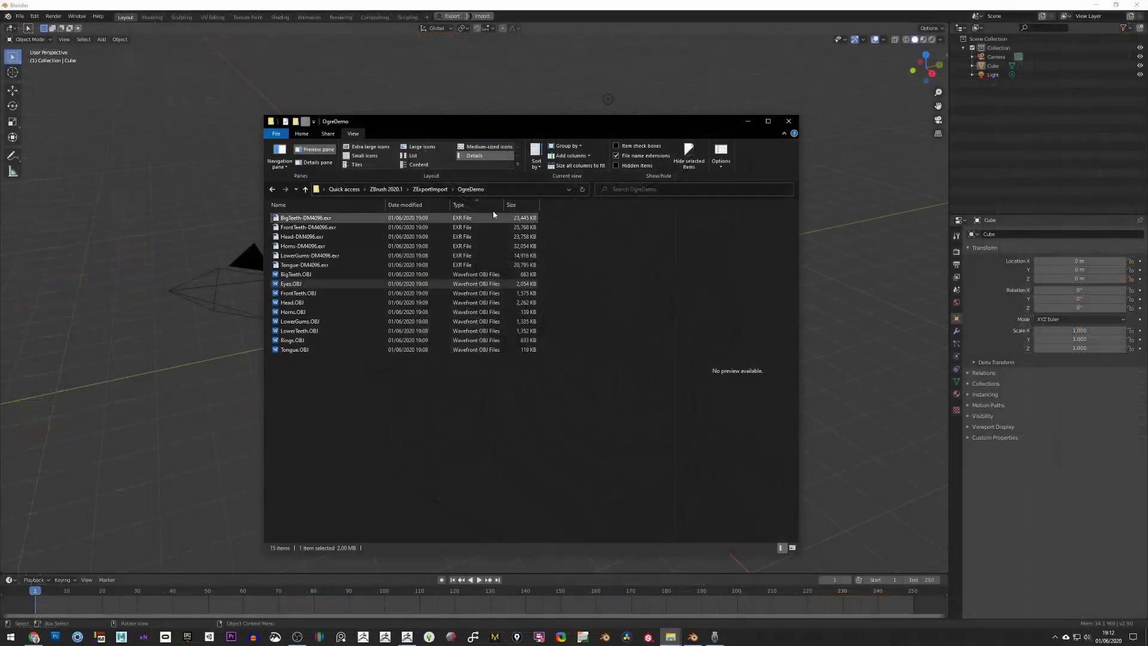
- Copy the OgreDemo folder path from File Explorer, switch to Blender and delete the default cube
click(478, 189)
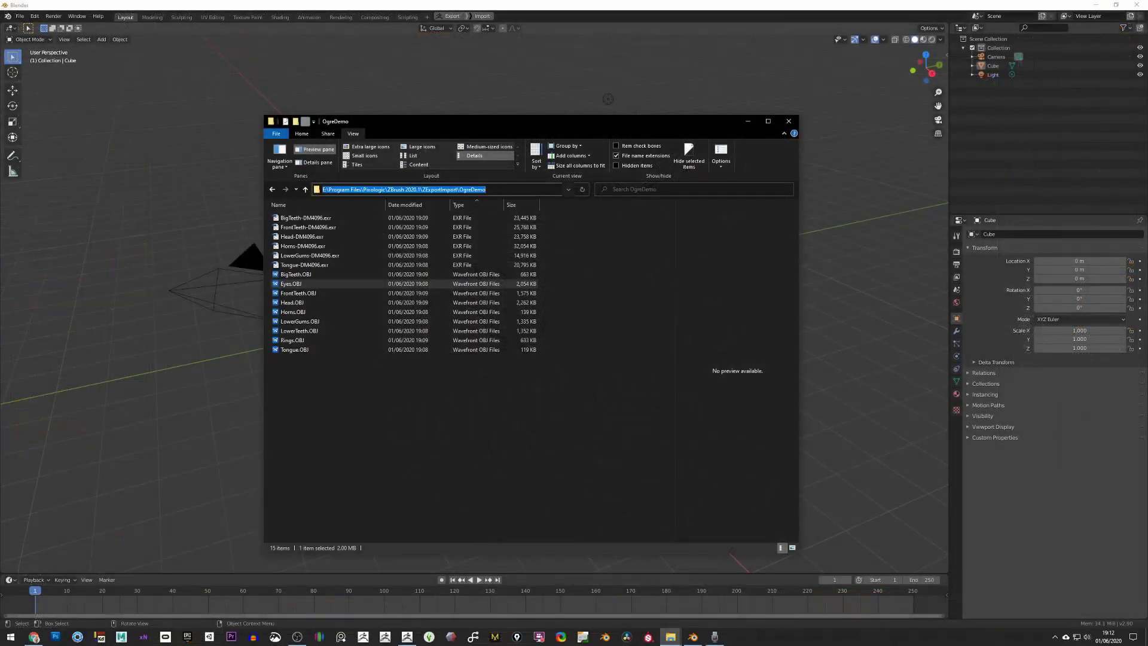
click(601, 15)
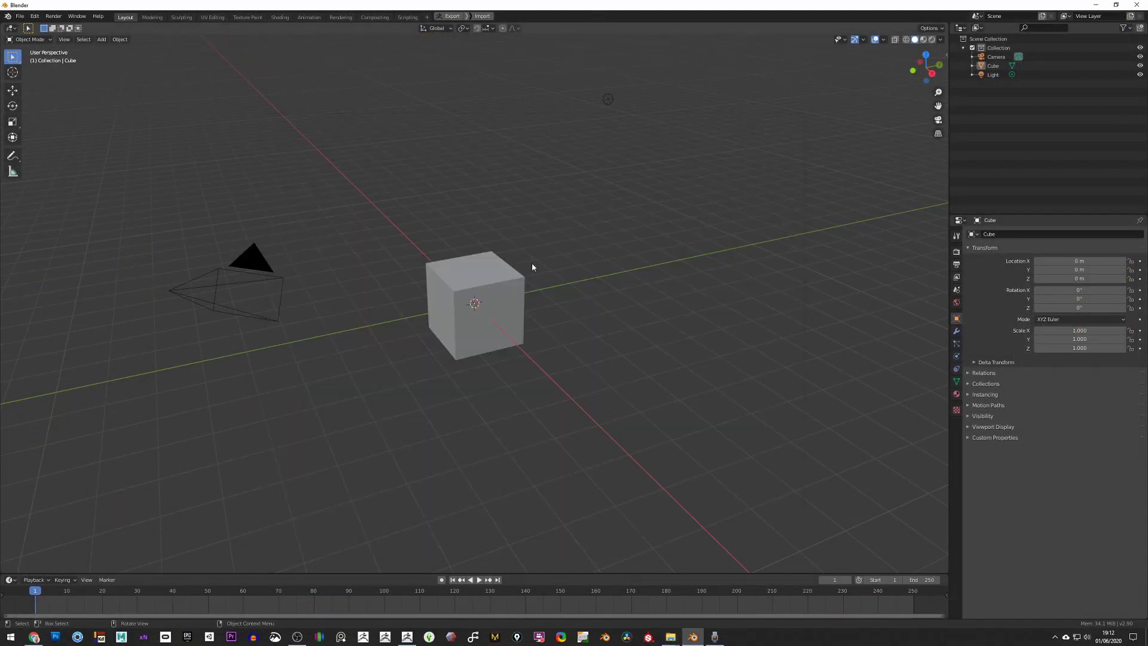
click(534, 305)
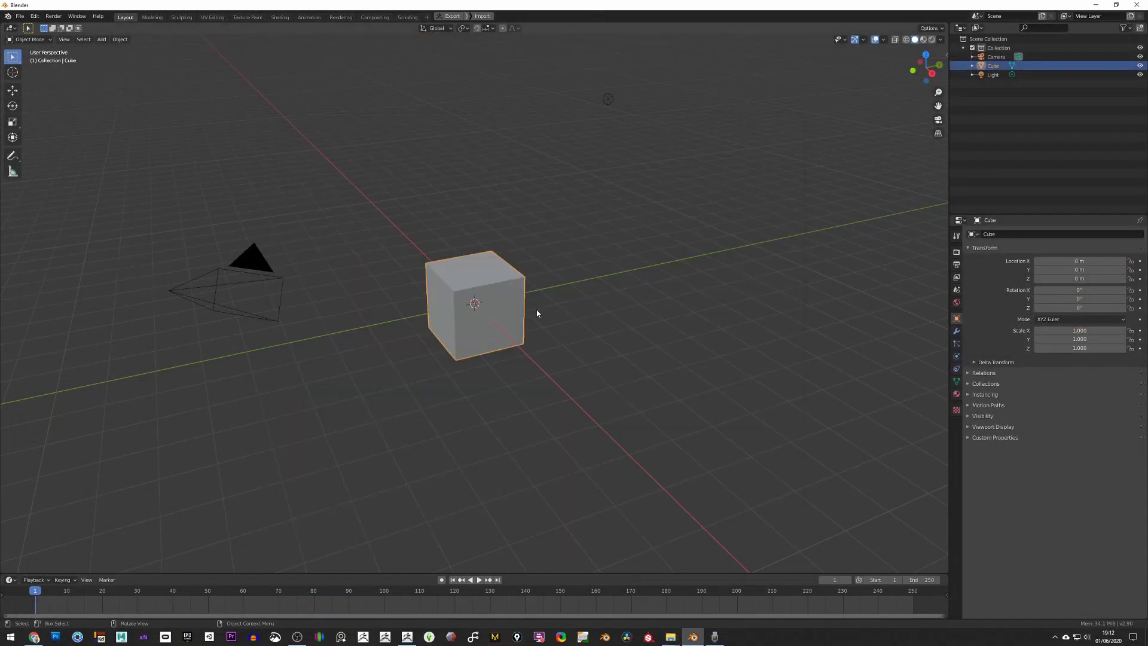
key(Delete)
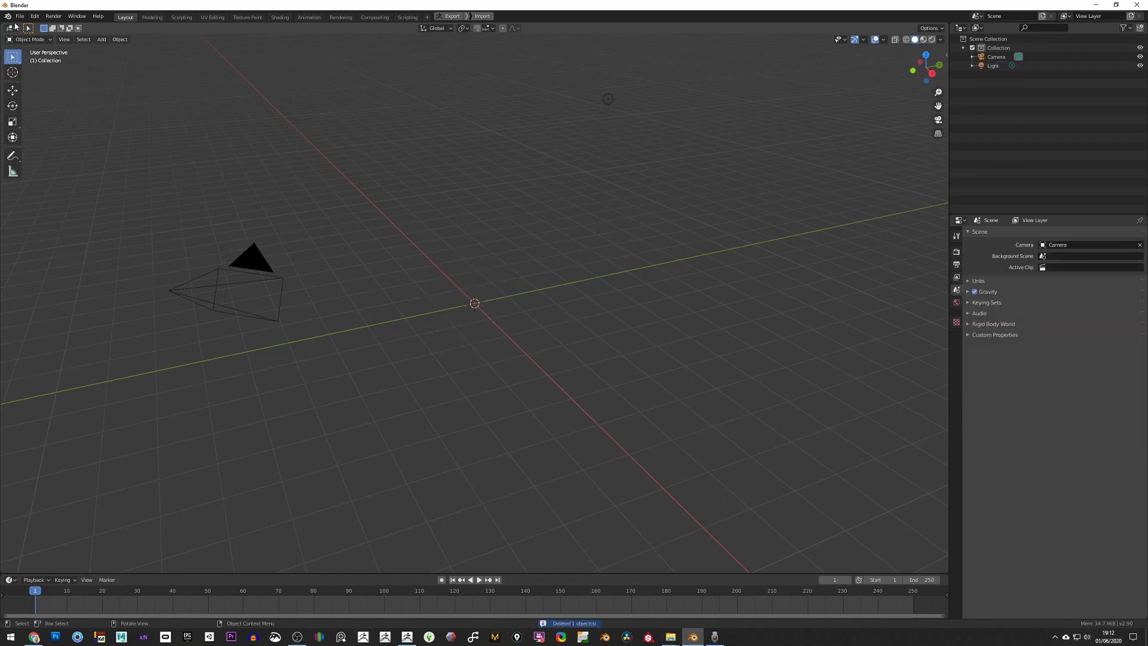
- Try to import all the Wavefront OBJ files from the OgreDemo folder at once, Head.OBJ through Eyes.OBJ
click(20, 17)
mouse_move(54, 138)
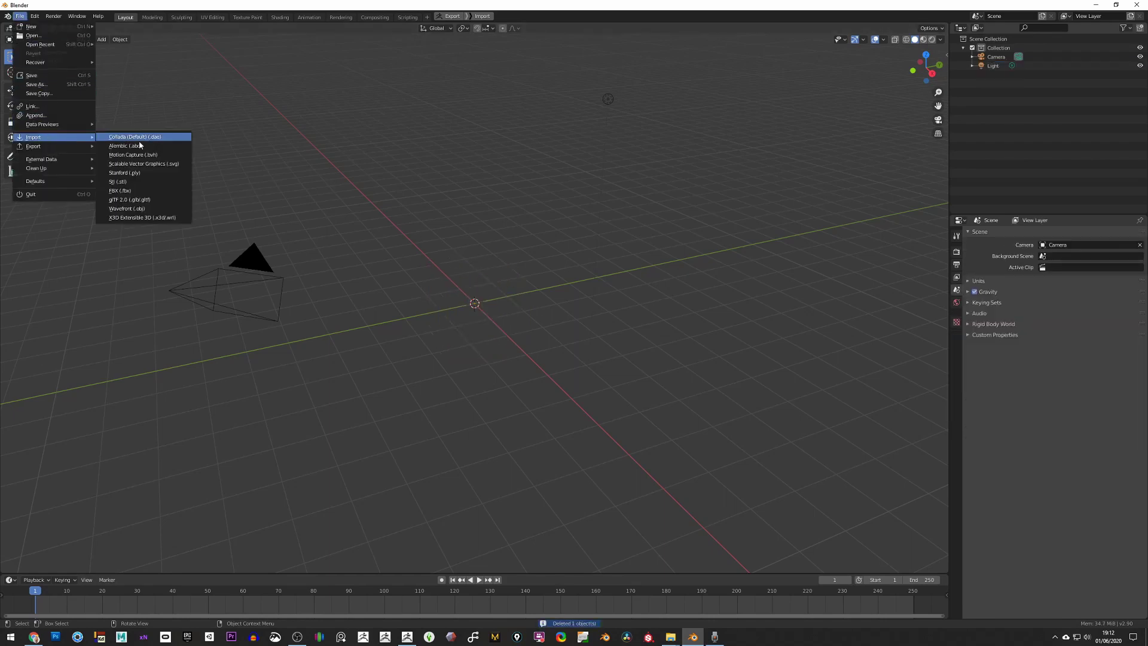
click(127, 208)
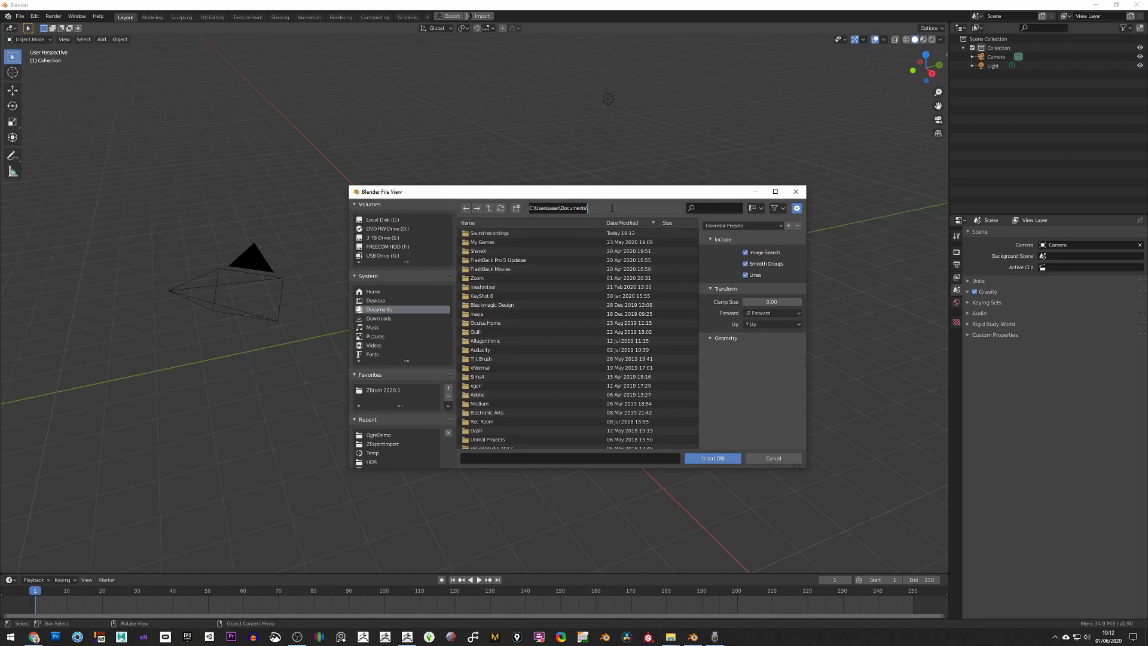
text(E:\Program Files\Pixologic\ZBrush 2020.1\ZExportImport\OgreDemo\)
key(Return)
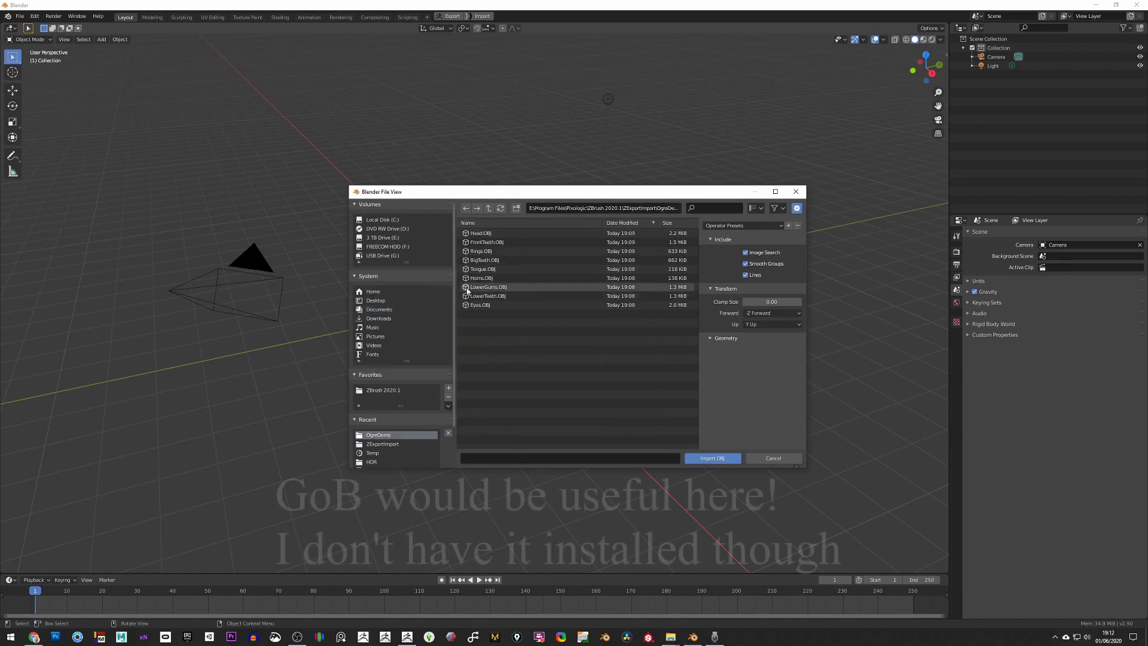
click(492, 234)
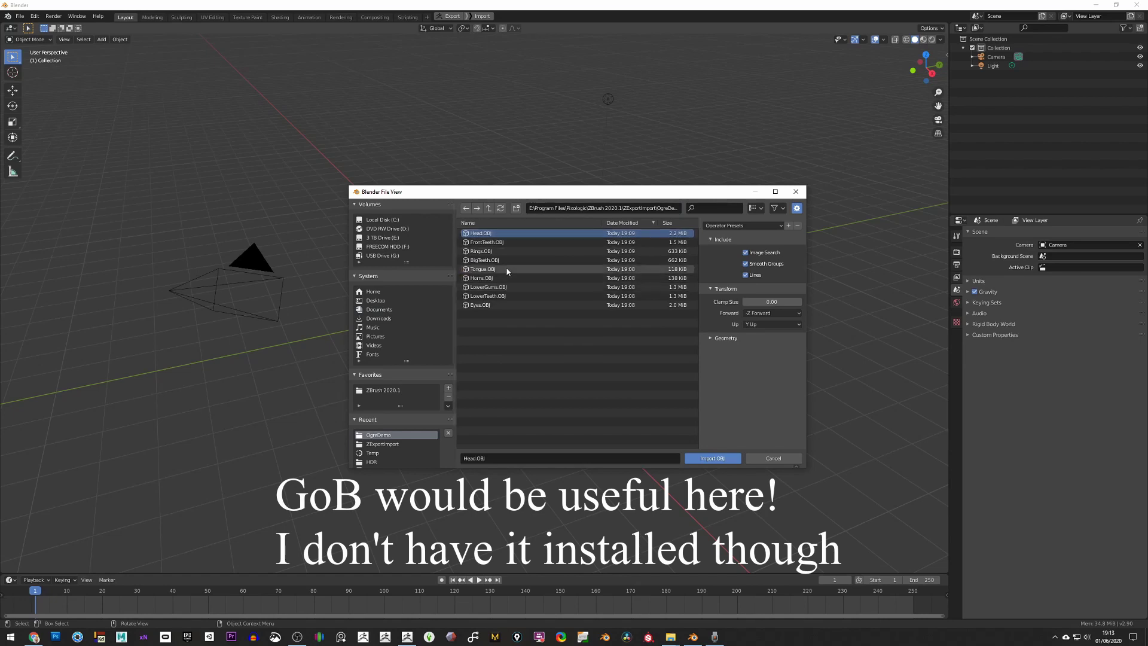
shift+click(489, 306)
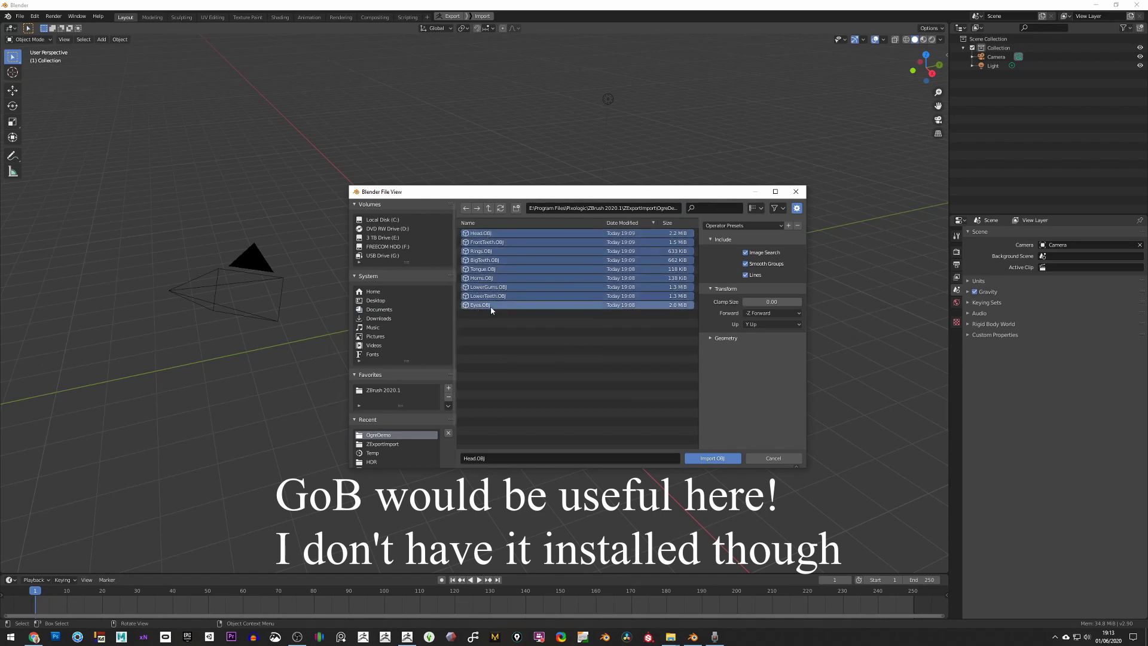
click(712, 458)
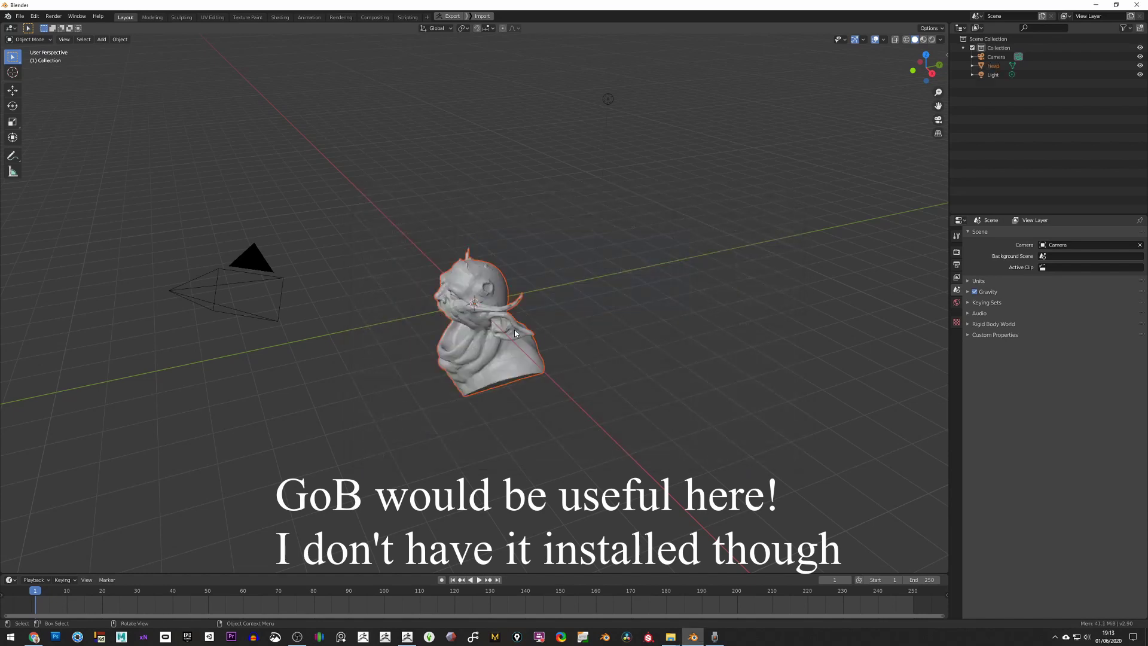
- Import FrontTeeth.OBJ from the OgreDemo folder as a separate Wavefront mesh
click(20, 16)
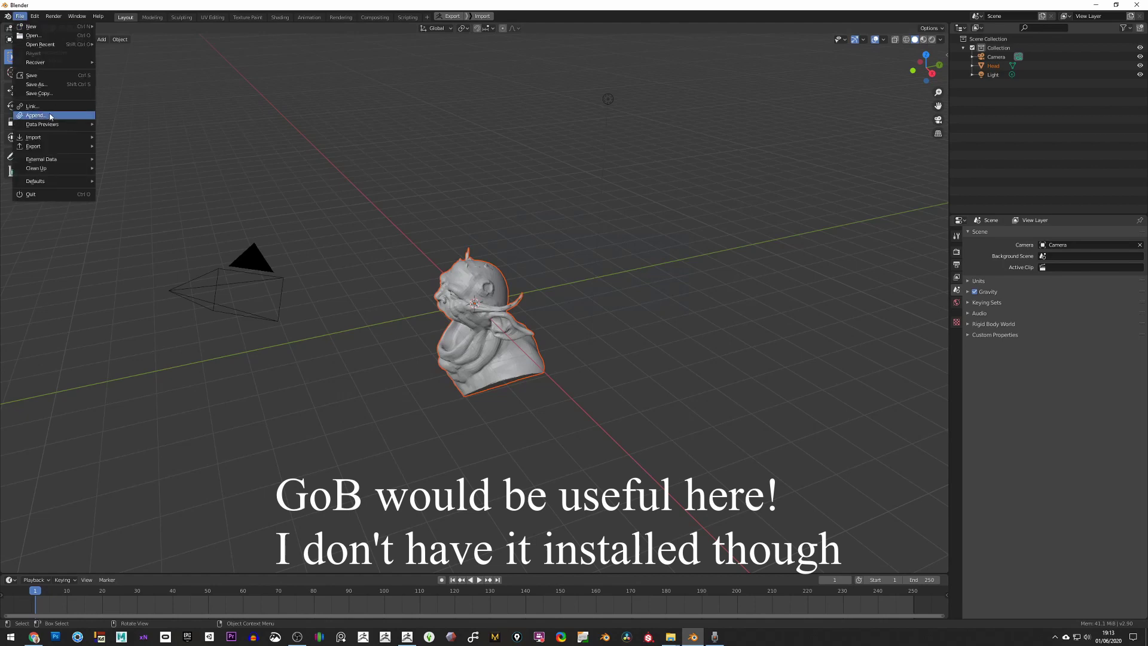
mouse_move(72, 137)
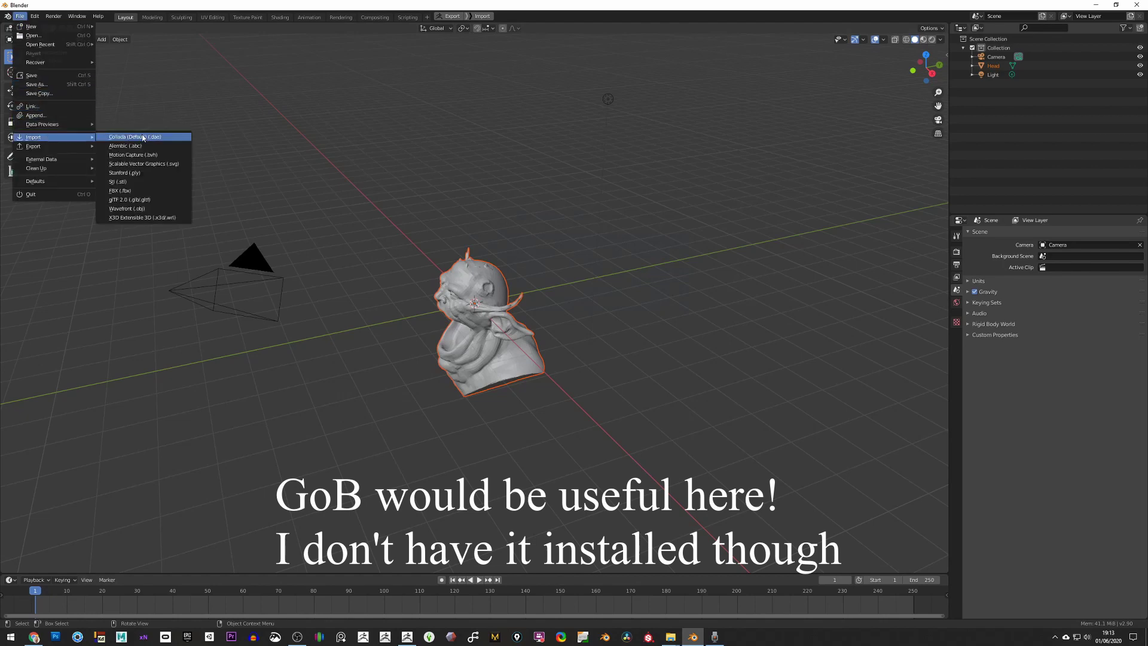
click(138, 207)
double_click(493, 242)
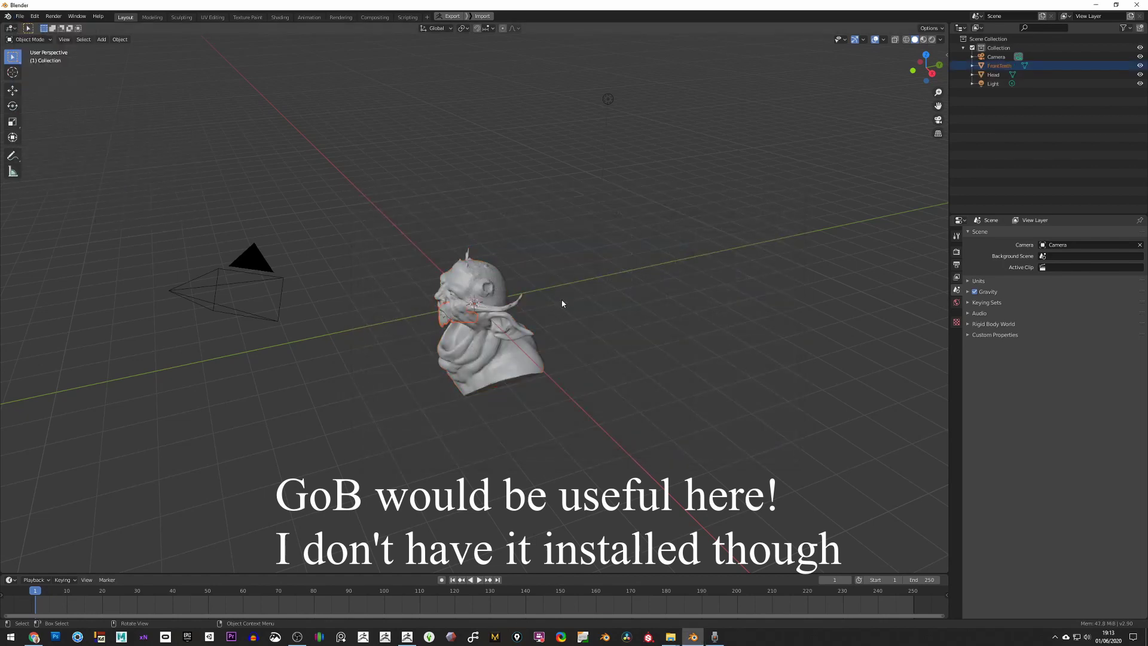
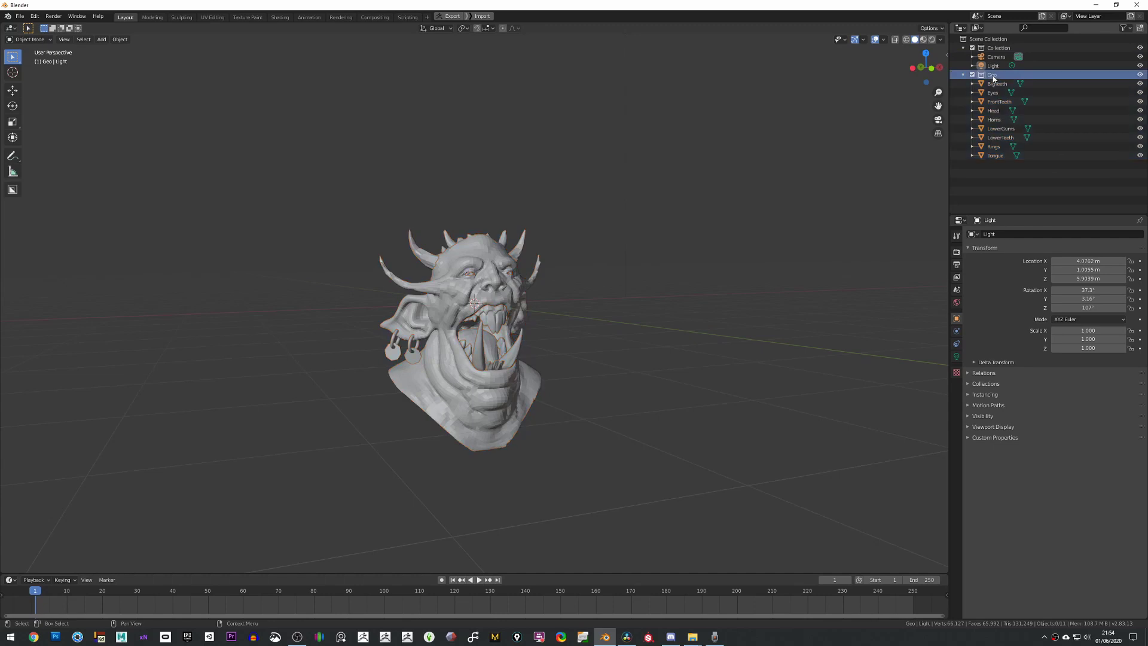
- Select all the ogre meshes in the Geo collection and move them up along Z by about 2.62 m
shift+click(996, 156)
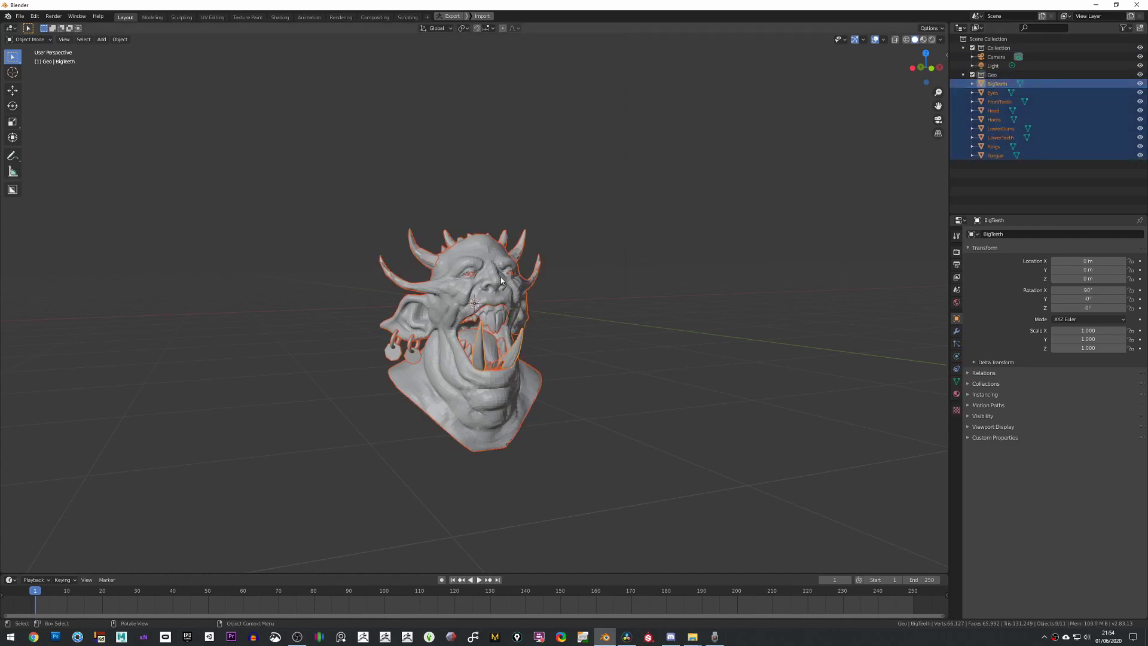
key(g)
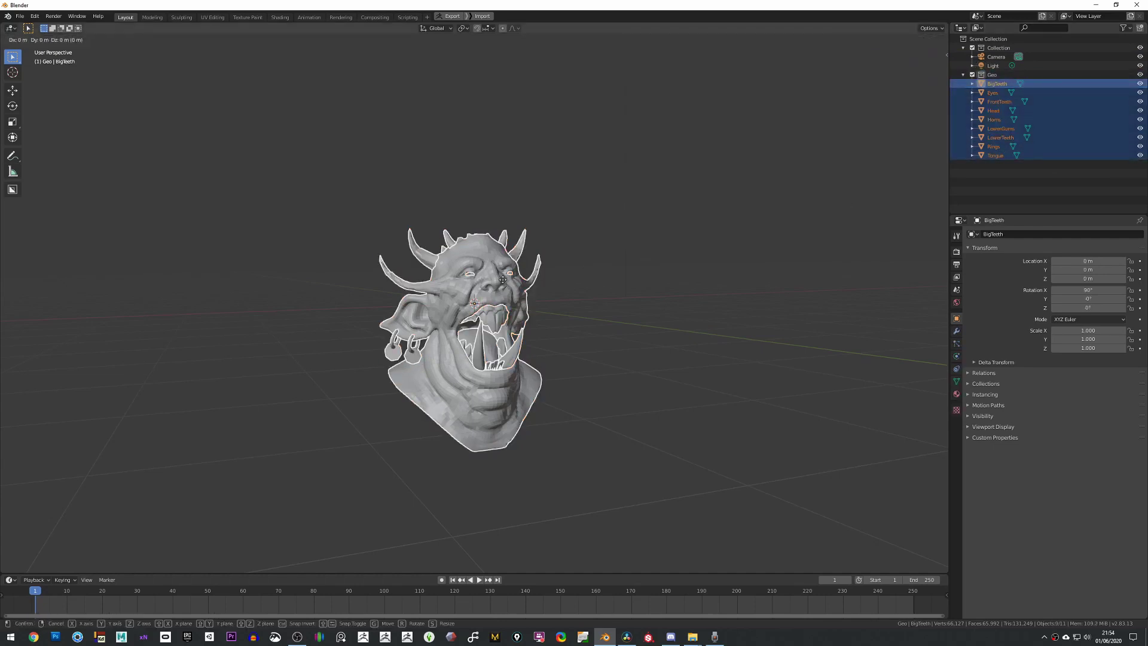
key(z)
click(559, 197)
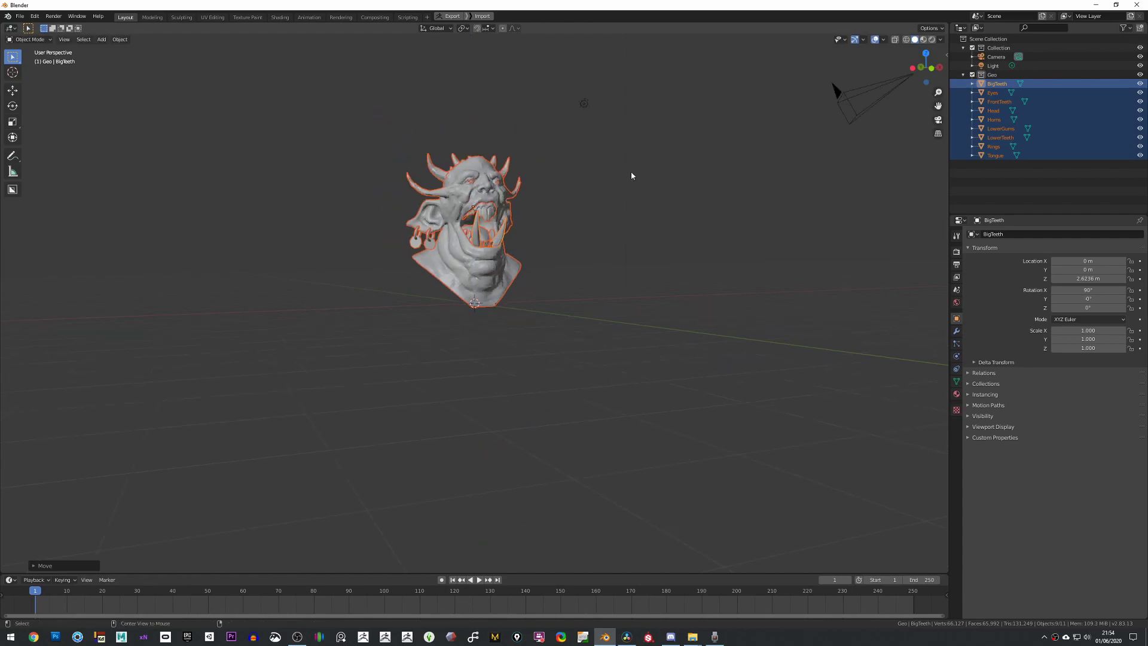
- Apply Shade Smooth to all the ogre meshes in the Geo collection
click(590, 204)
middle_drag(590, 204, 688, 307)
drag(705, 89, 396, 412)
right_click(472, 342)
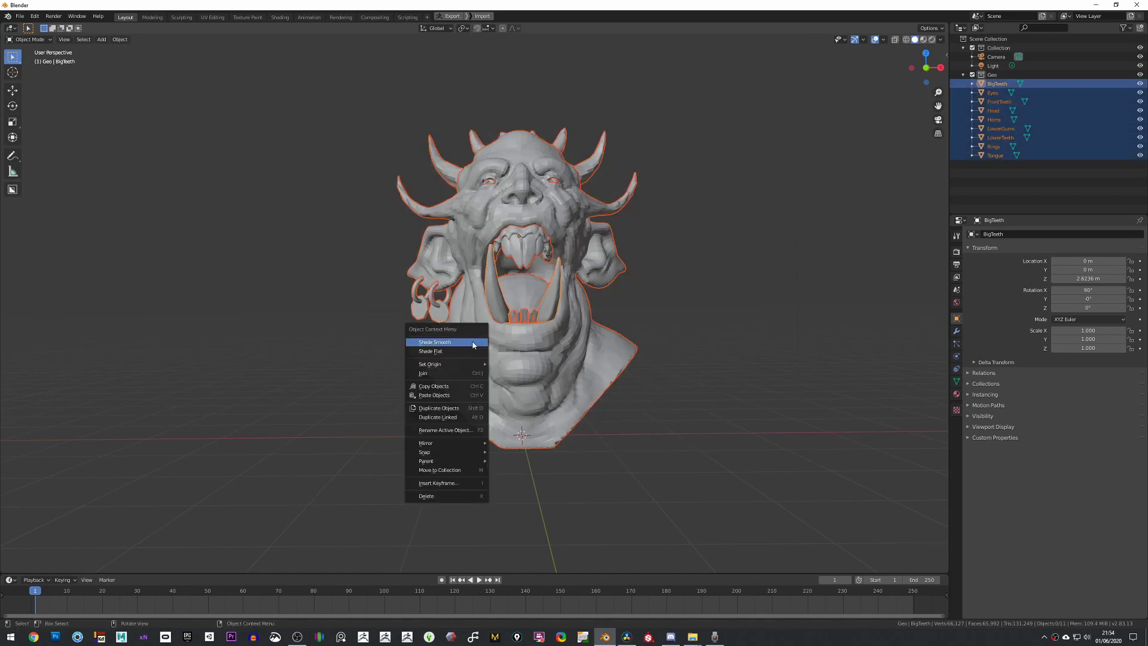
click(453, 342)
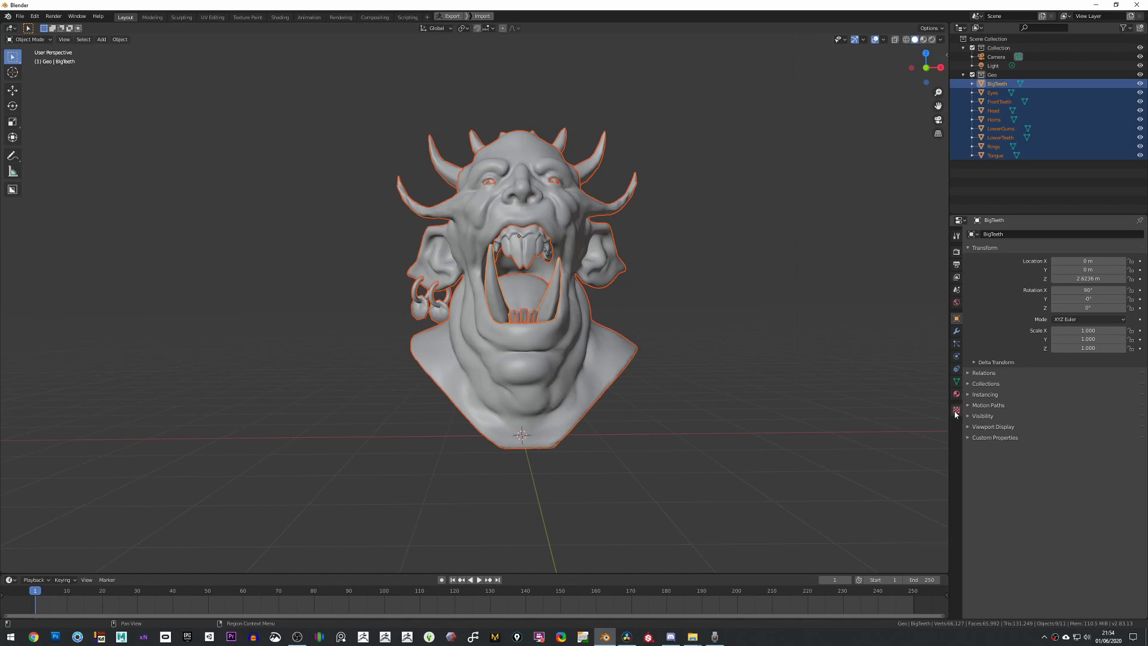
- Reselect all the ogre meshes and add a level 2 Subdivision modifier to each
middle_drag(705, 300, 603, 270)
click(603, 270)
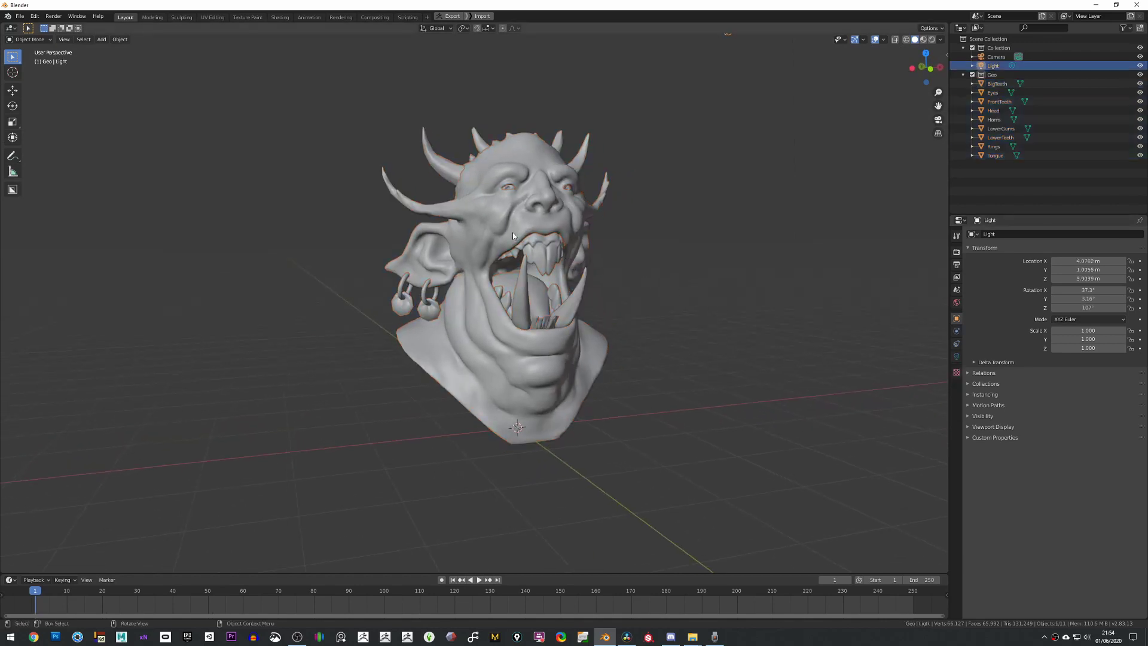
drag(698, 91, 330, 445)
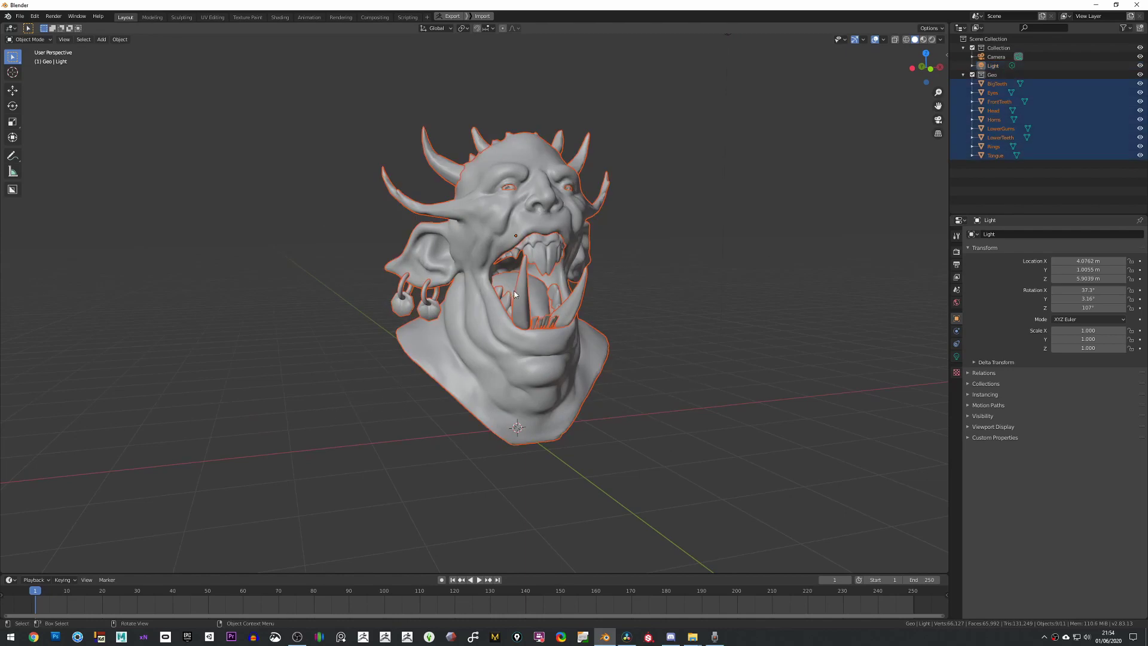
key(ctrl)
key(ctrl+2)
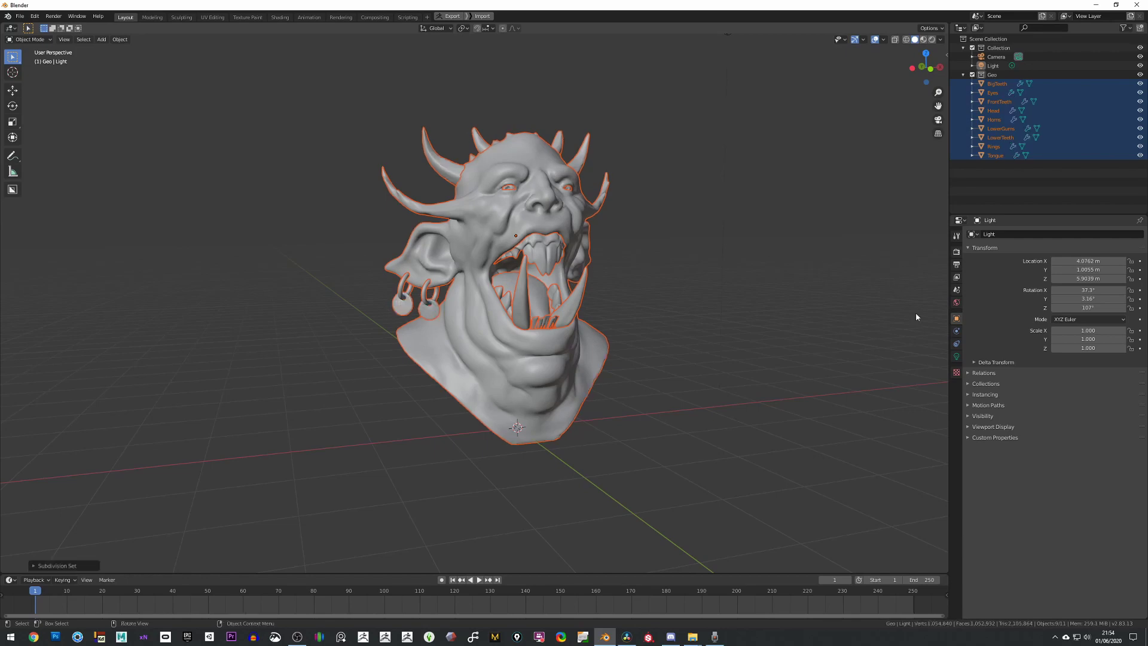
- Check the Subdivision modifiers from Tongue up through the Geo meshes and set the Horns' render subdivisions to 5
click(1007, 157)
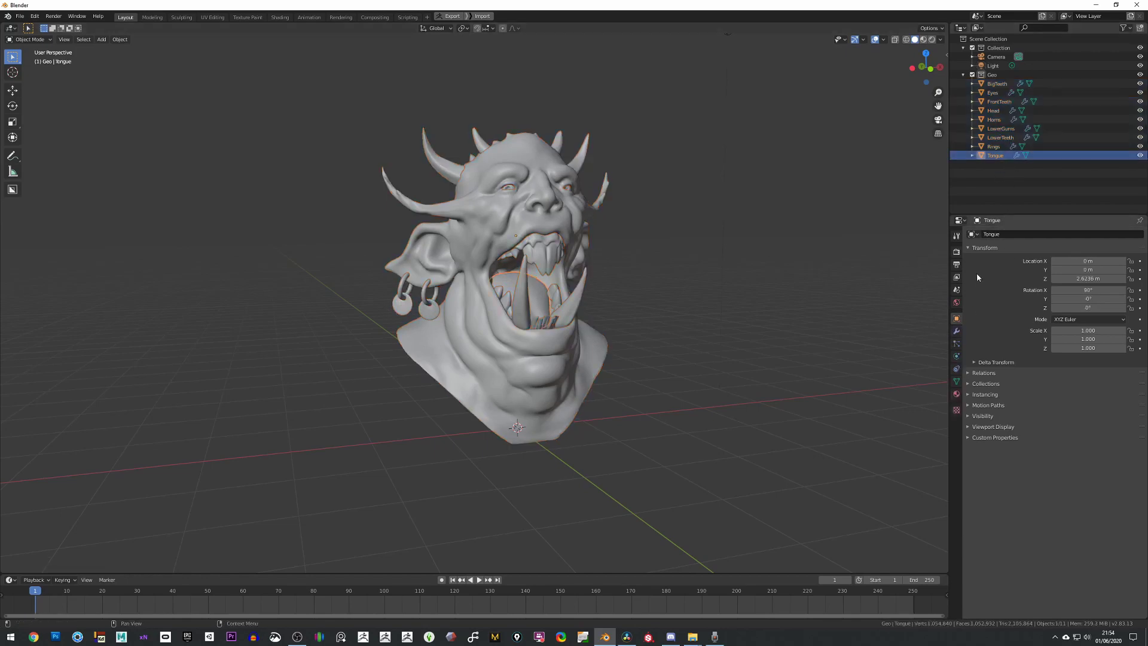
click(956, 330)
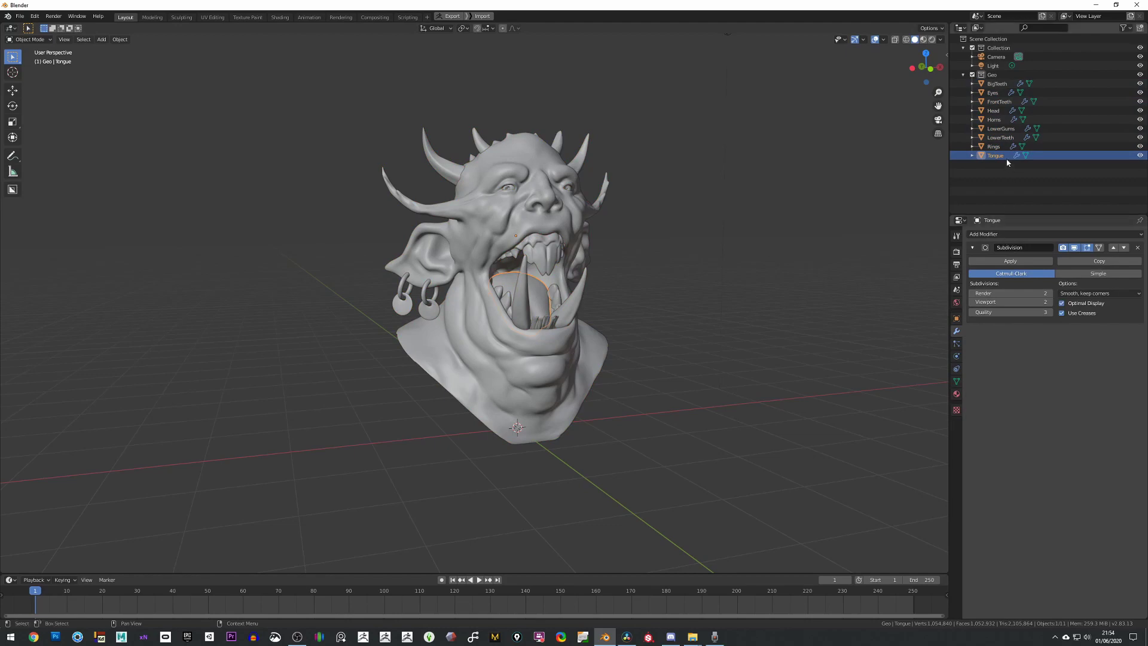
click(993, 146)
click(1000, 137)
click(994, 120)
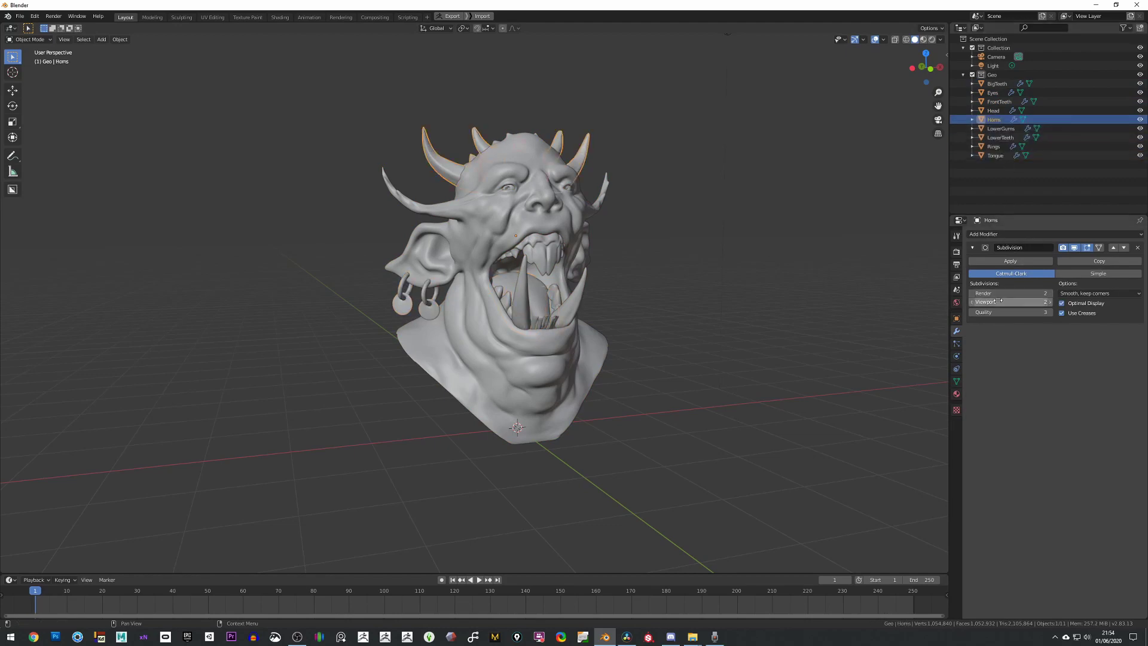
click(1050, 293)
click(1051, 294)
click(1050, 294)
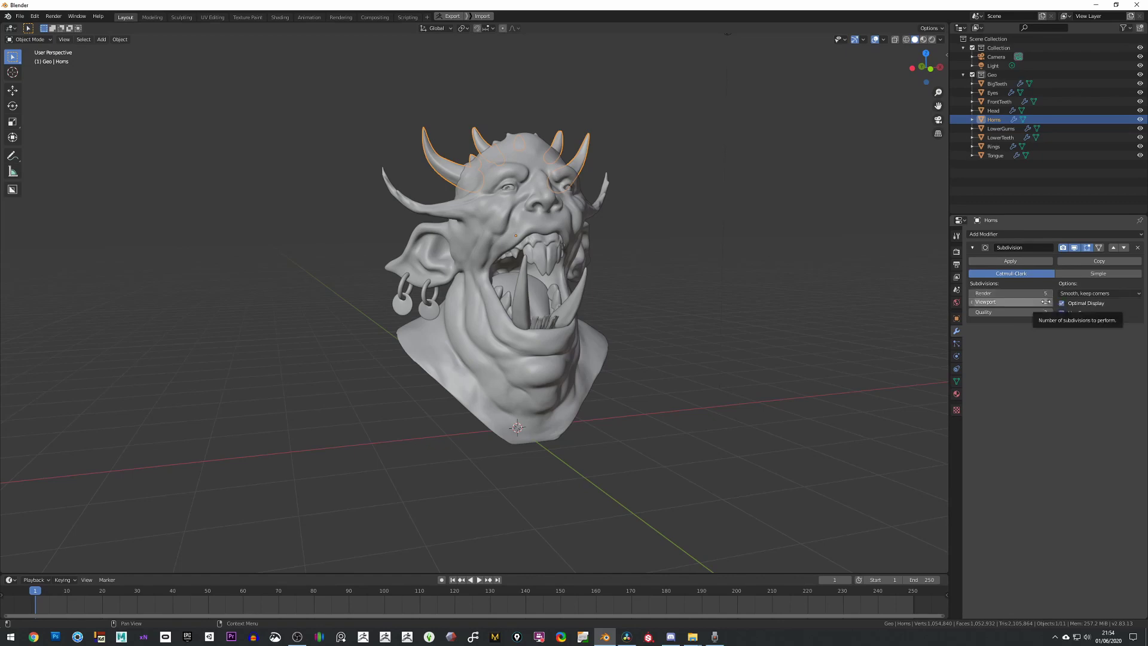
- Add a Displace modifier to the Head with a new texture and UV texture coordinates
click(1003, 84)
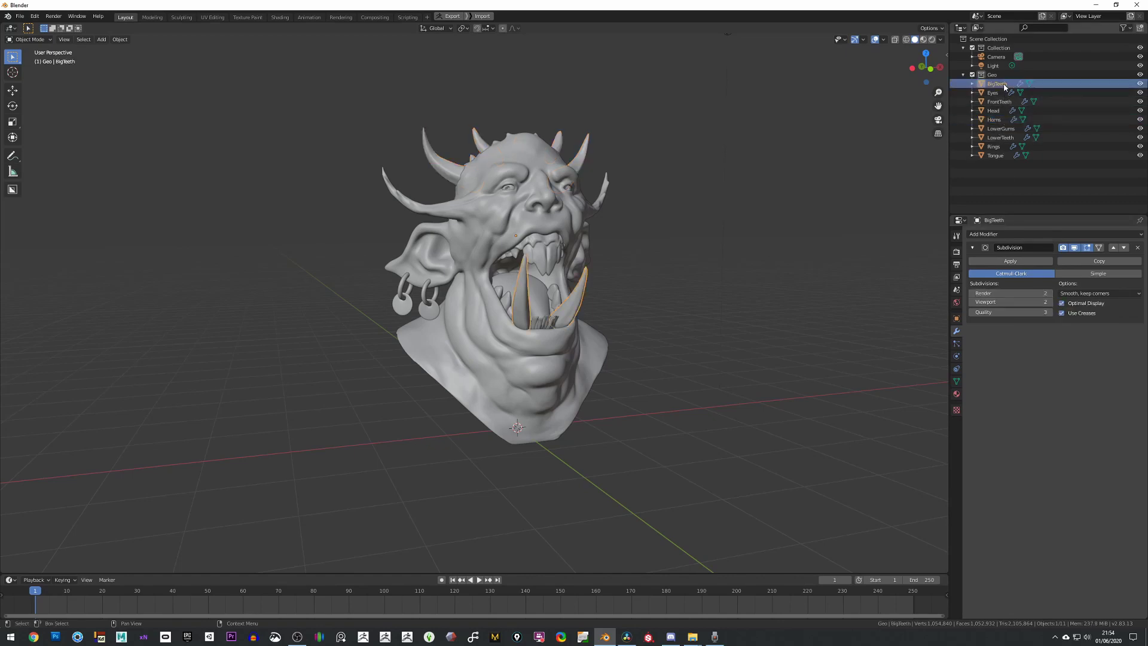
click(997, 111)
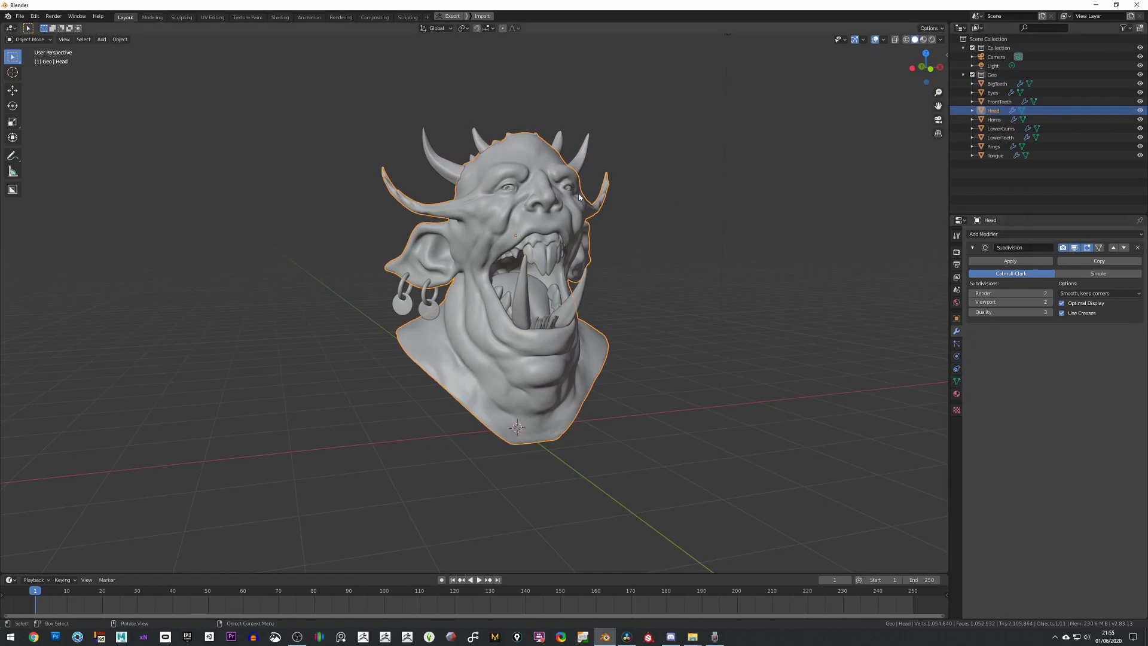
click(1073, 235)
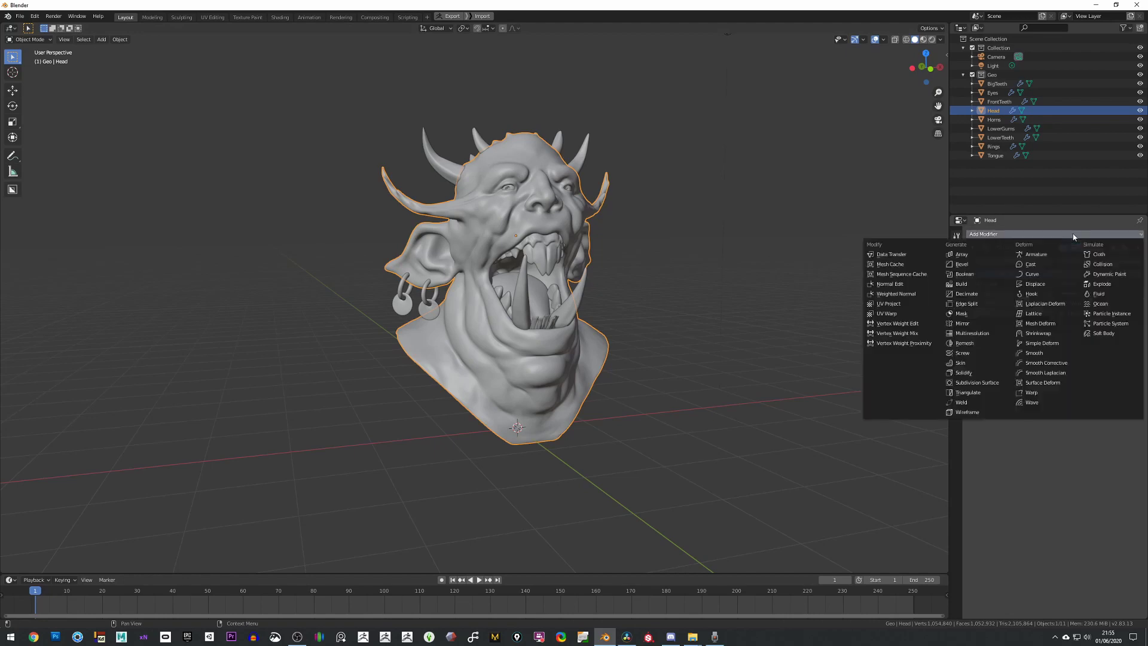
click(1039, 286)
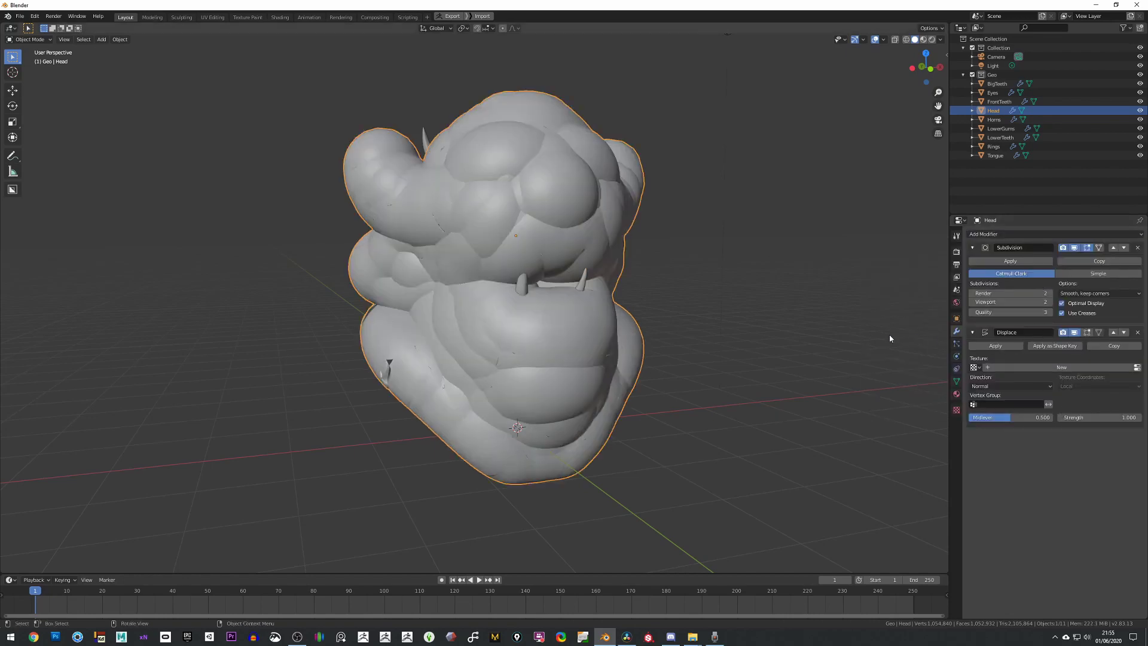
click(1088, 368)
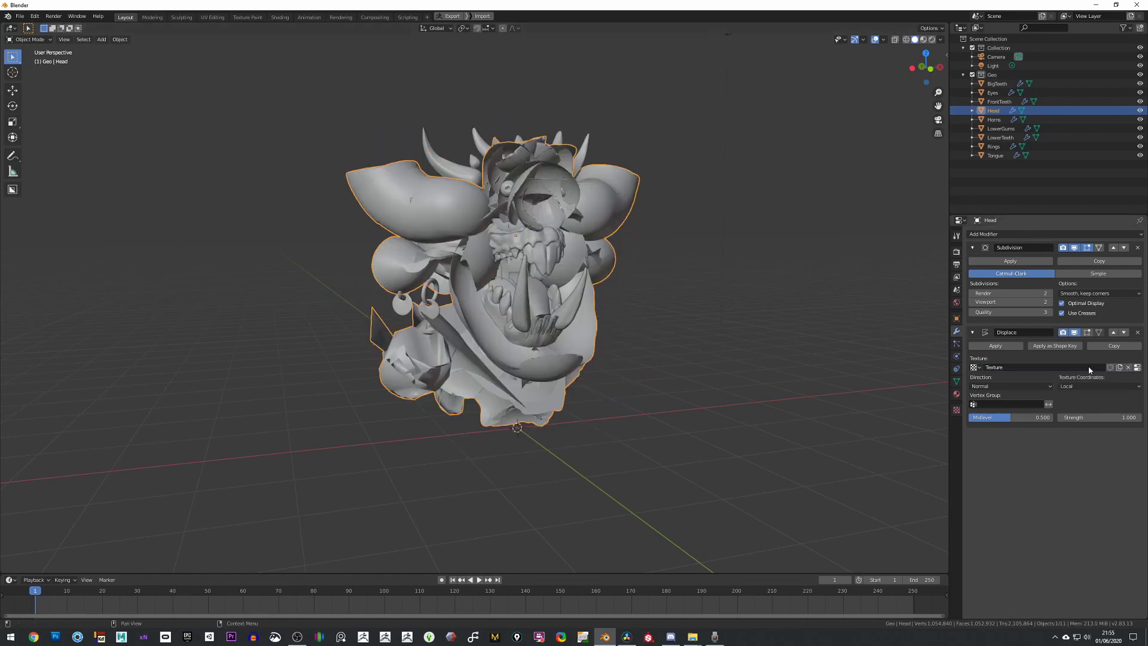
click(1088, 386)
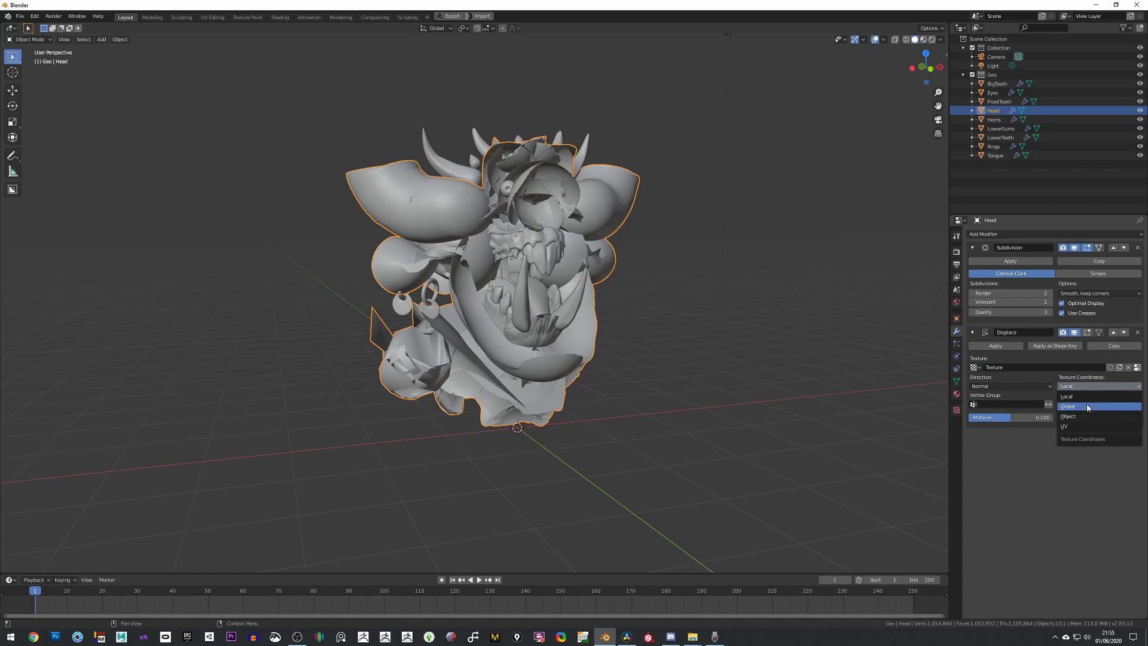
click(1074, 427)
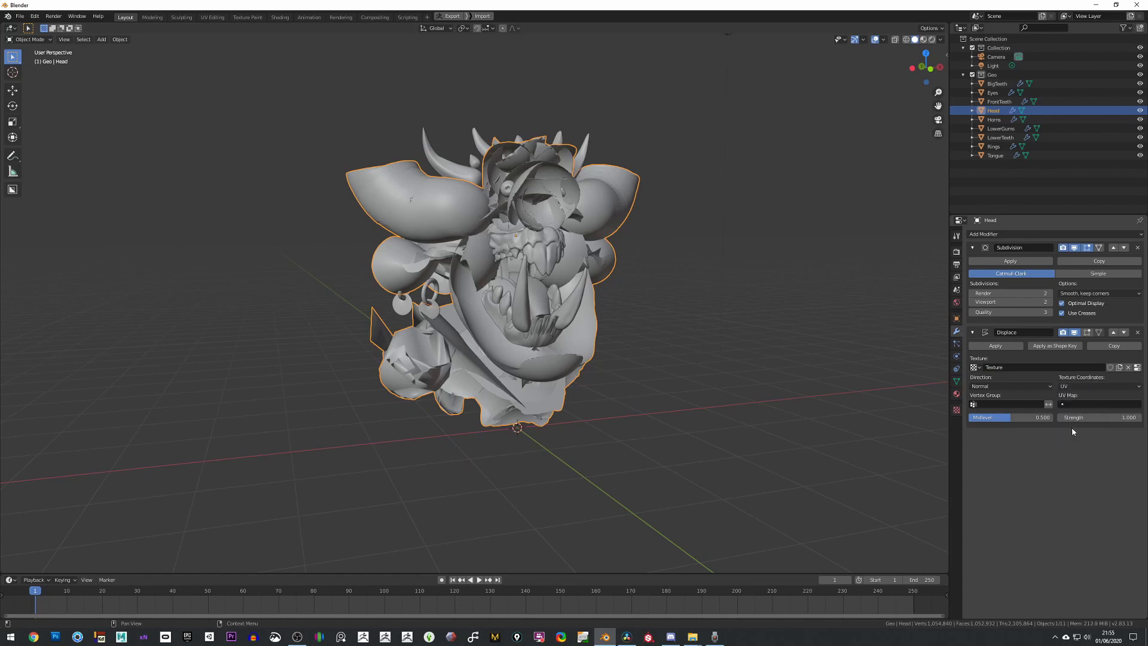
- Load Head-DM4096.exr from E:\Program Files\Pixologic\ZBrush 2020.1\ZExportImport\OgreDemo into the Head's displacement texture
click(1137, 367)
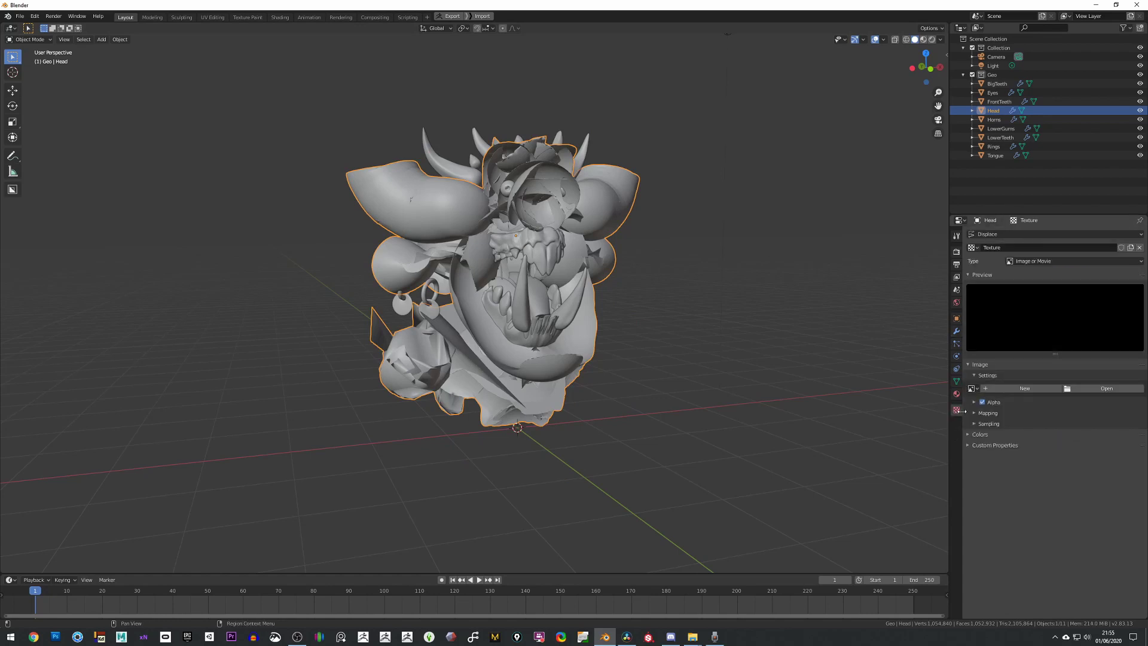
click(1108, 389)
click(553, 208)
text(C:\Program Files\Pixologic\ZBrush 2020.1\ZExportImport\OgreDemo)
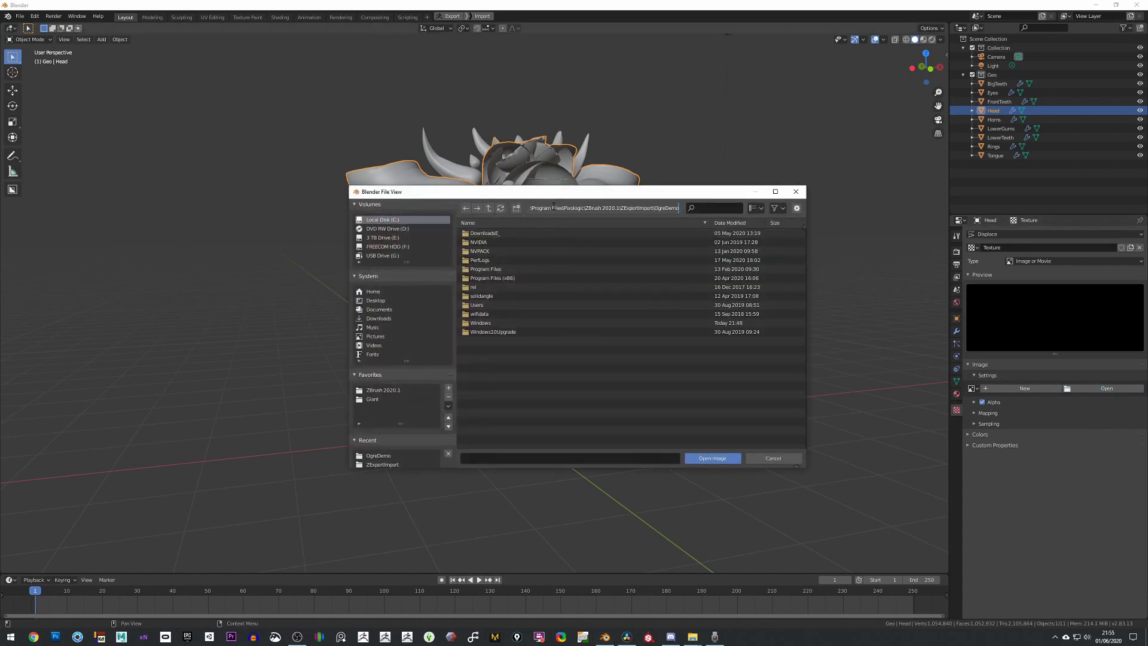
key(Return)
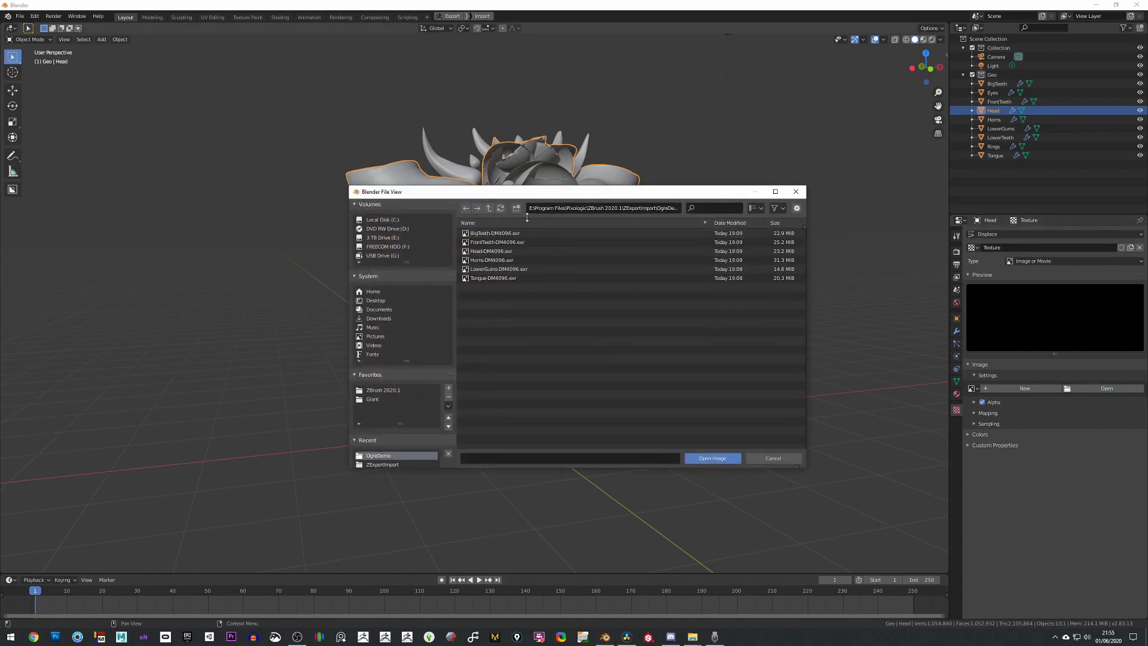
double_click(497, 252)
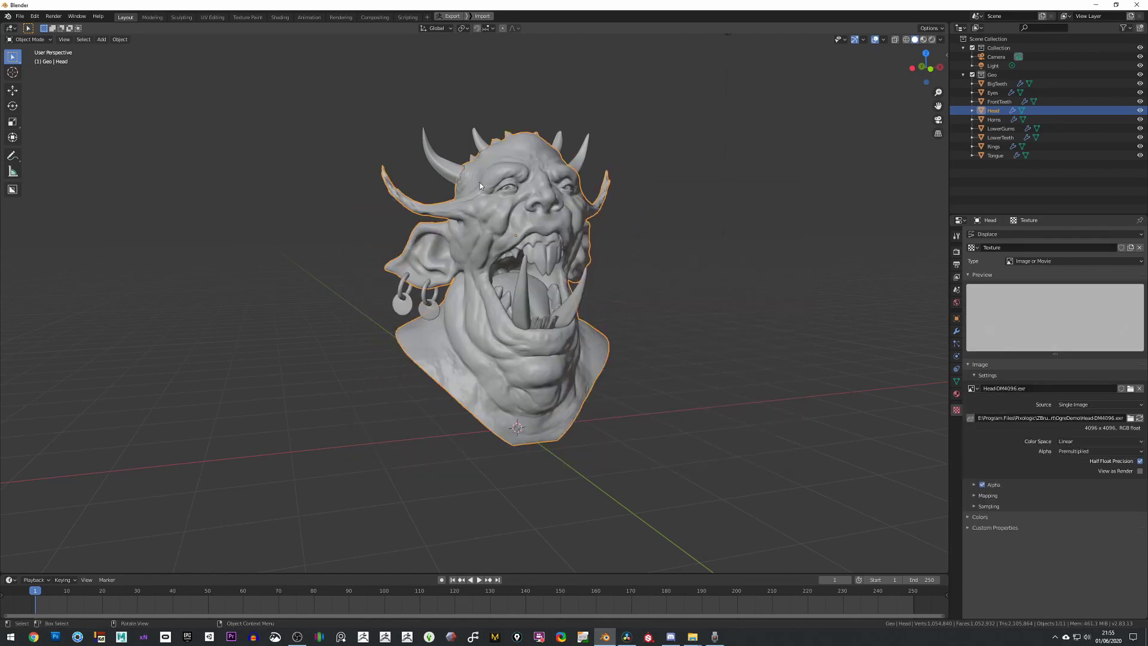
- Set the Head's viewport subdivisions to 4 and inspect the displaced detail on the face
scroll(536, 199, up, 3)
middle_drag(715, 217, 658, 239)
click(956, 331)
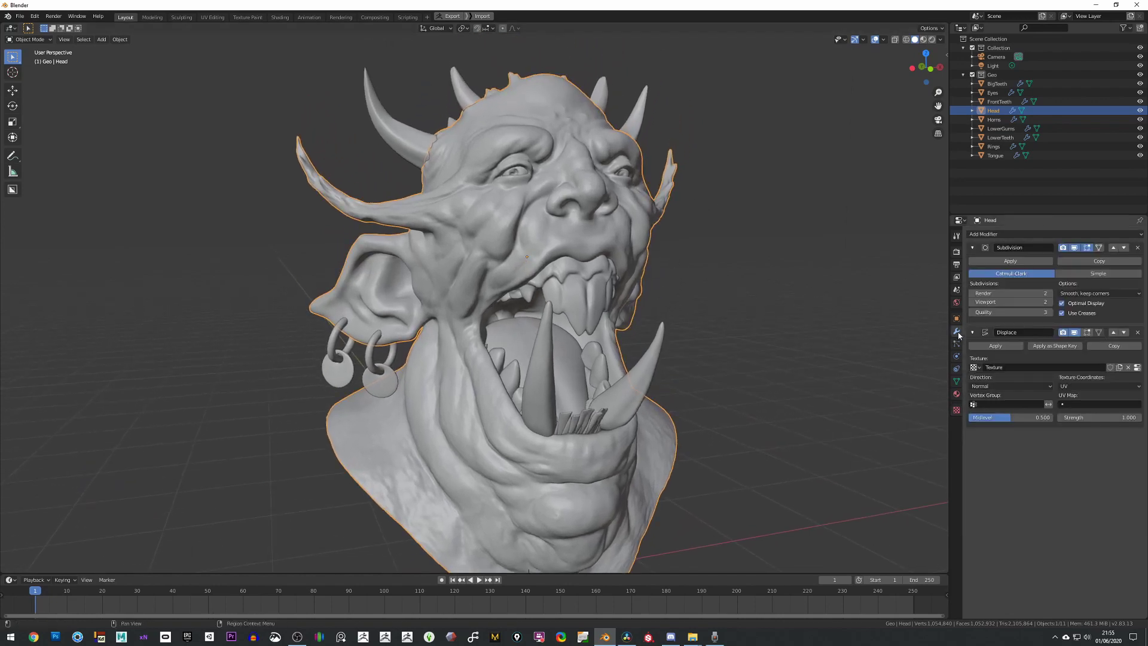
click(1049, 302)
key(ctrl+4)
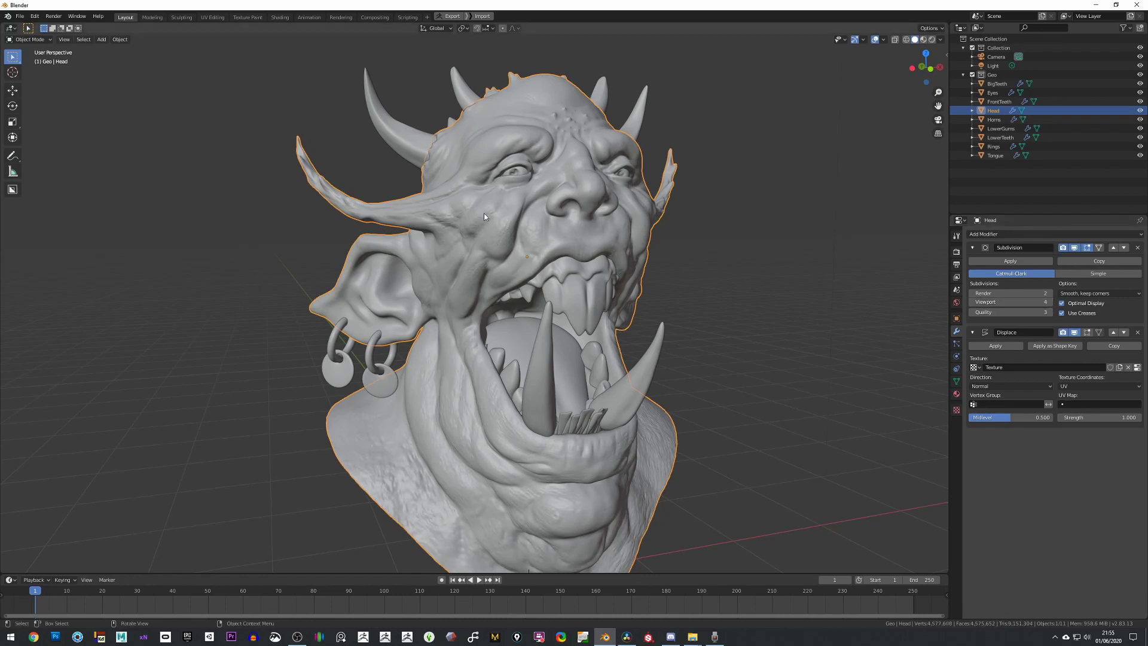
middle_drag(683, 302, 708, 295)
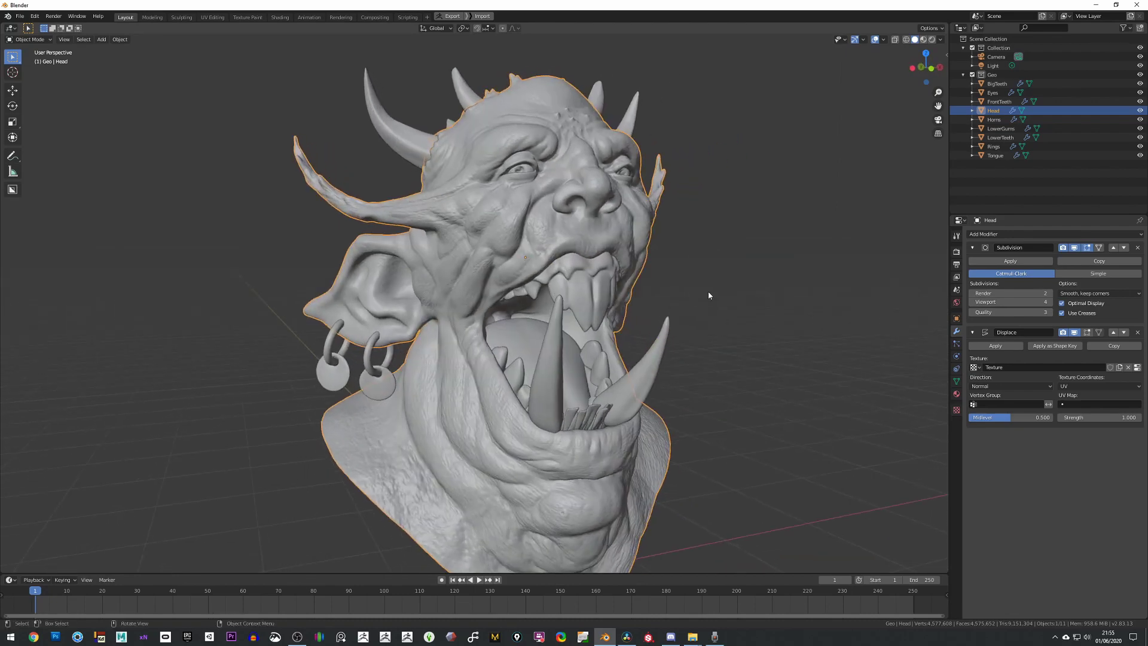
- Set the Head's viewport subdivisions back to 2 and raise its render subdivisions
click(972, 302)
click(973, 302)
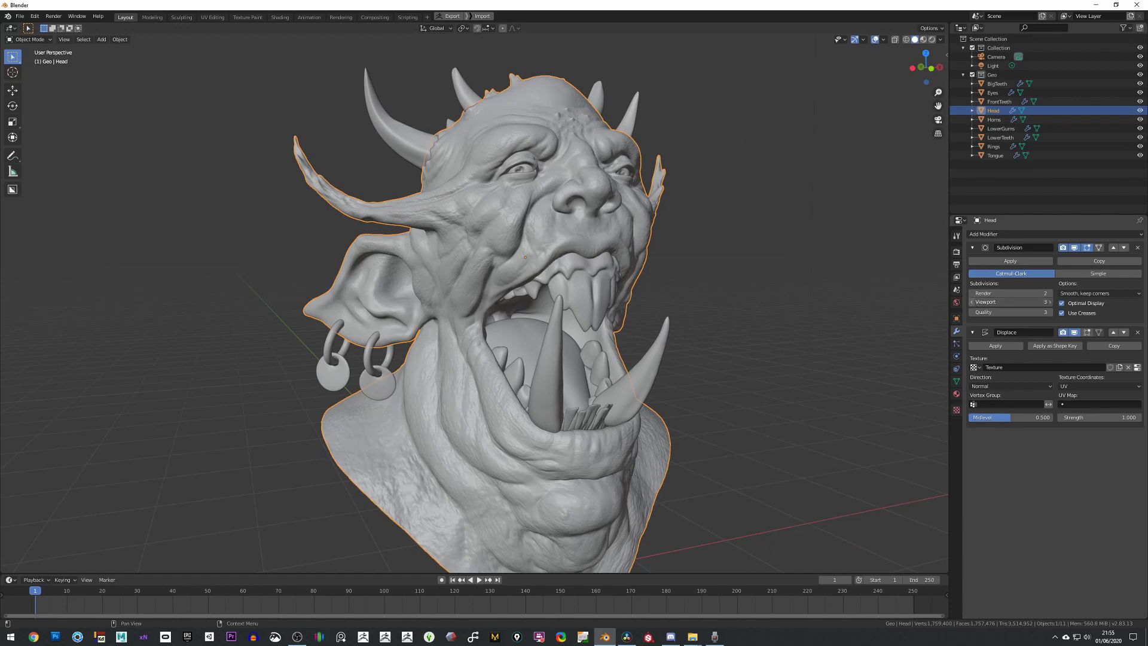
click(1050, 293)
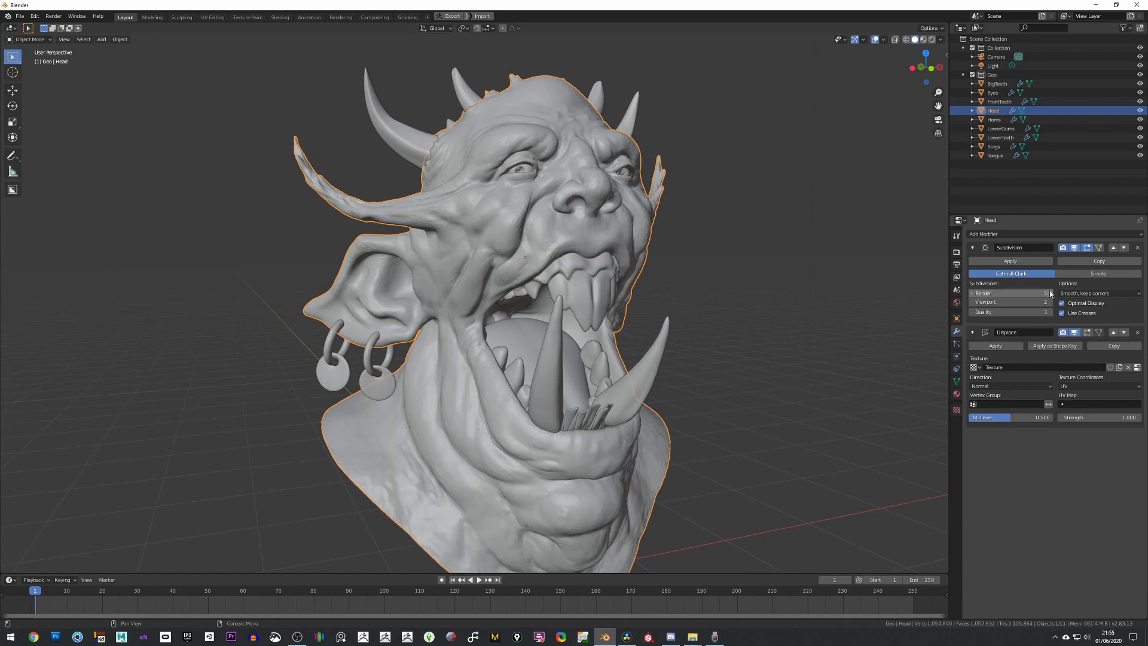
- Add a Displace modifier to the Horns with a new texture and UV texture coordinates
click(995, 121)
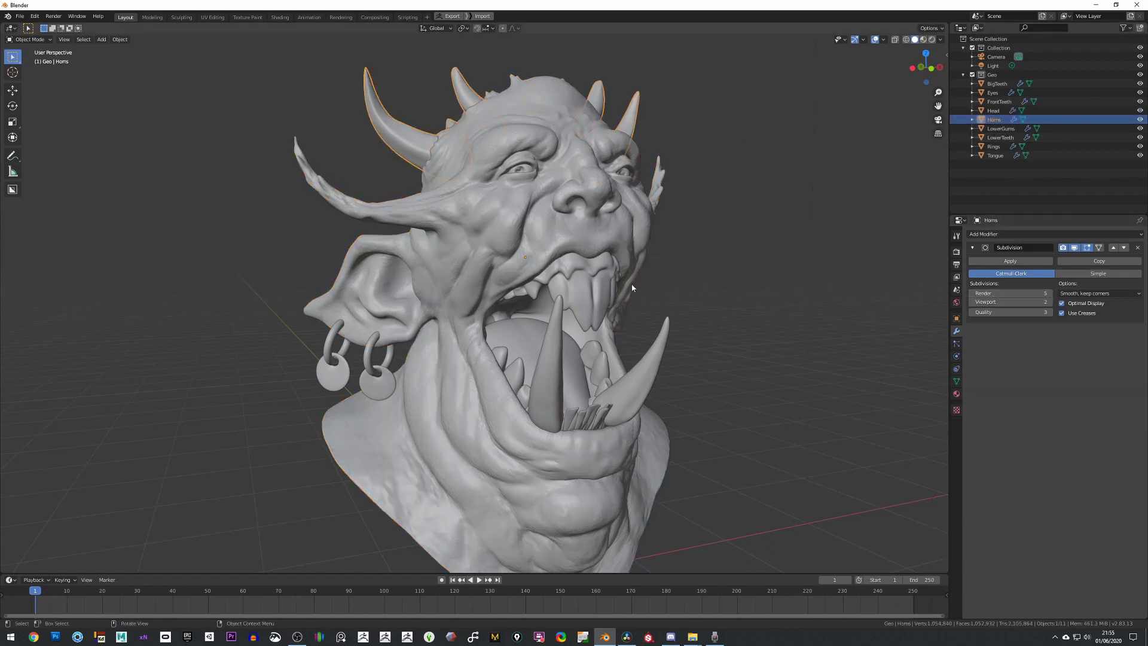
scroll(648, 282, down, 2)
middle_drag(647, 282, 564, 321)
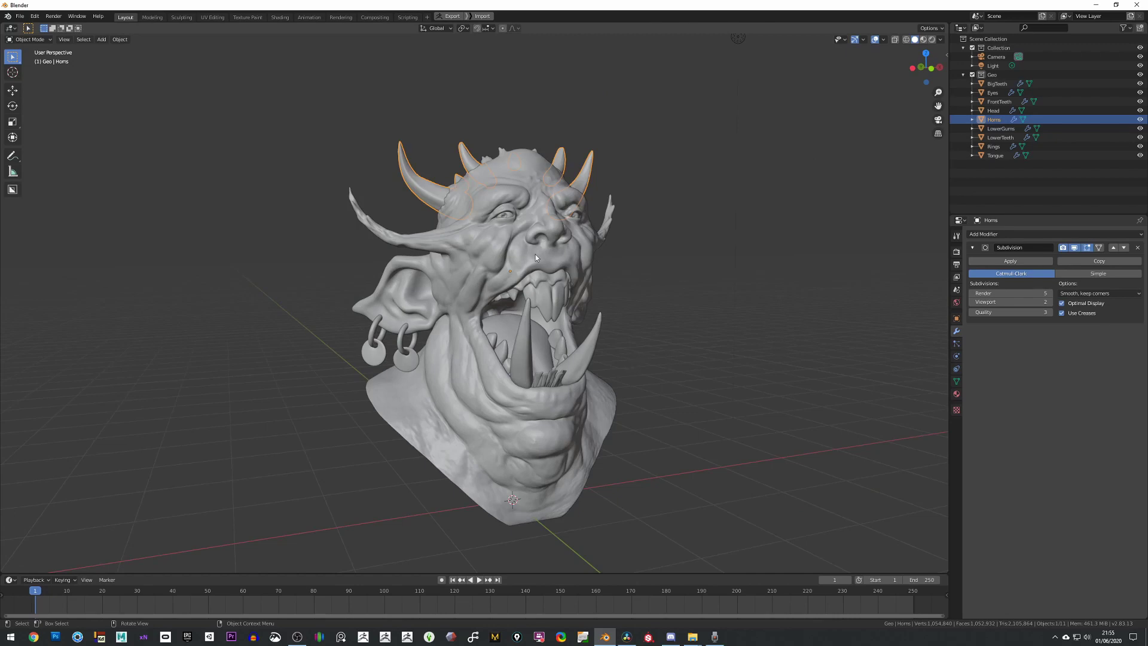
click(407, 146)
click(419, 185)
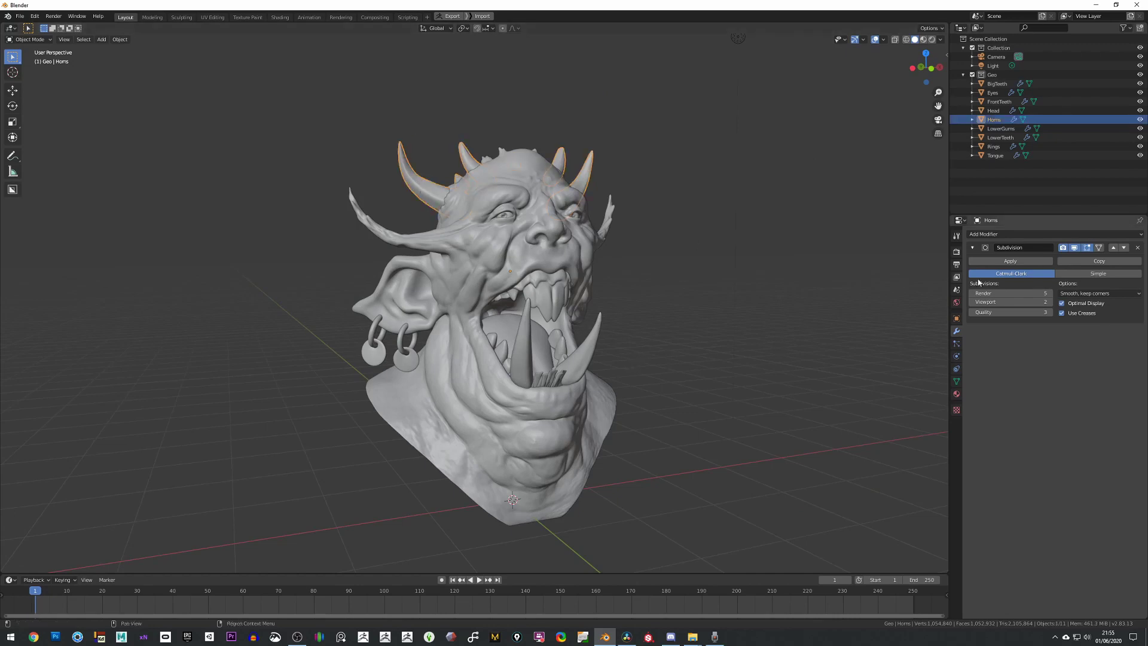
click(1065, 234)
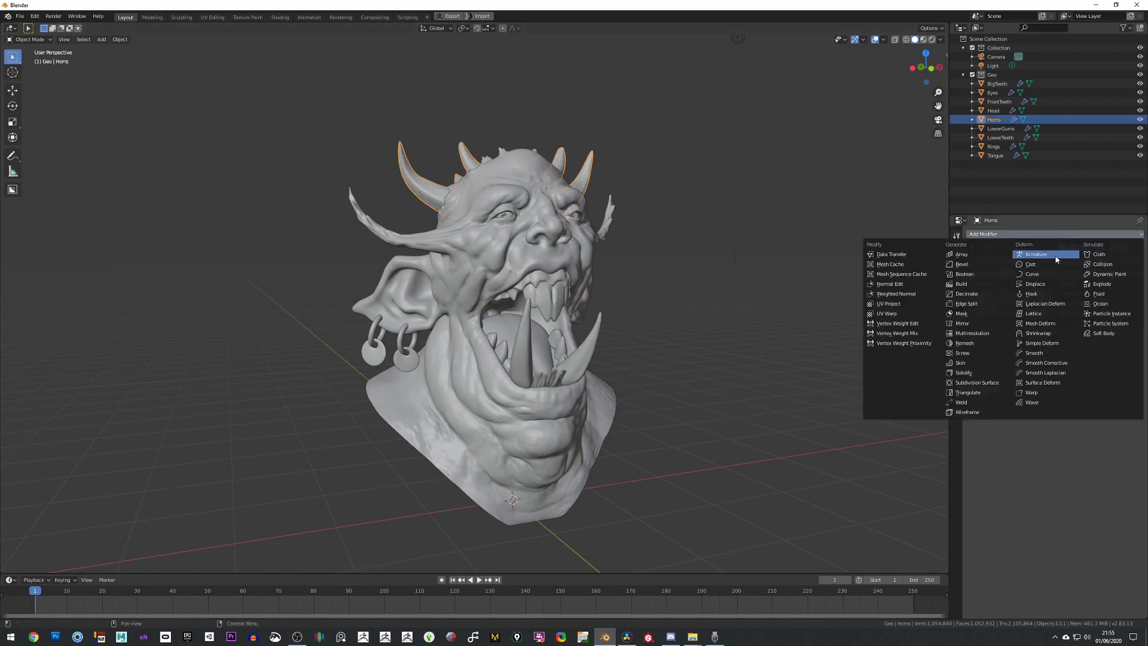
click(1041, 288)
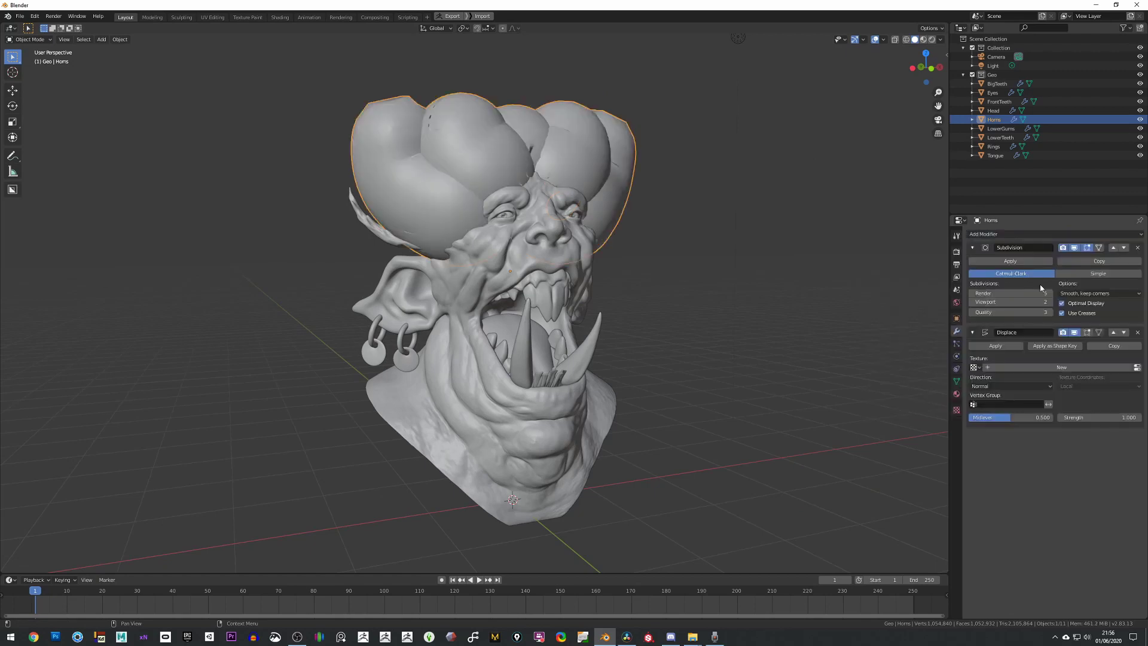
click(1069, 368)
click(1069, 386)
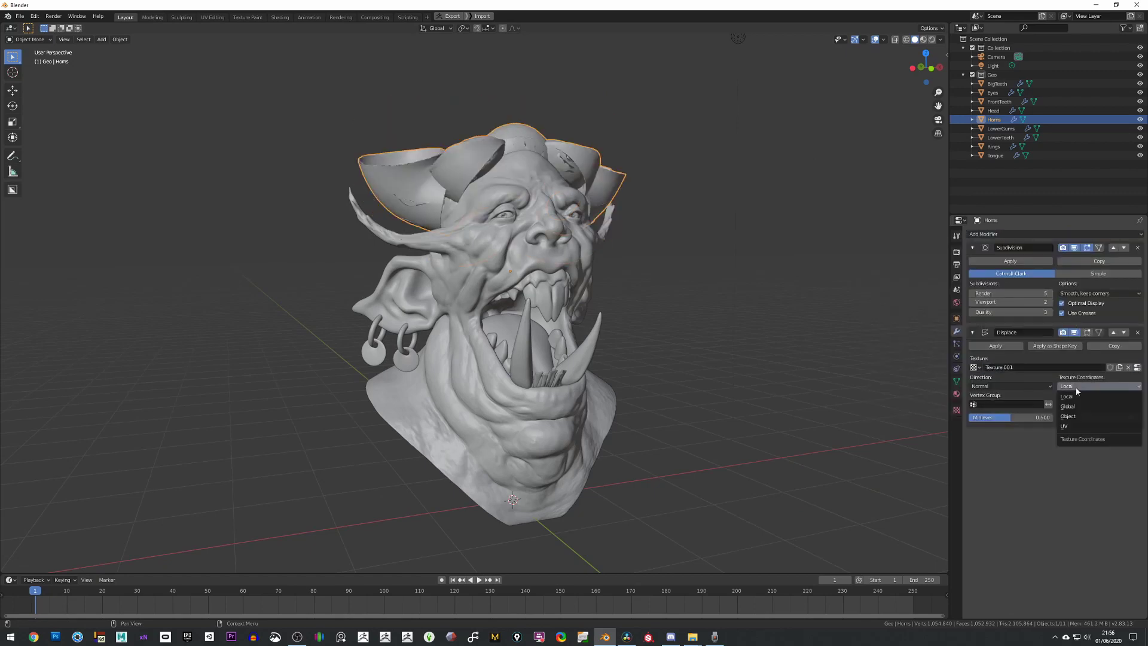
click(1075, 426)
- Load Horns-DM4096.exr from the OgreDemo export folder into the Horns' displacement texture
click(956, 410)
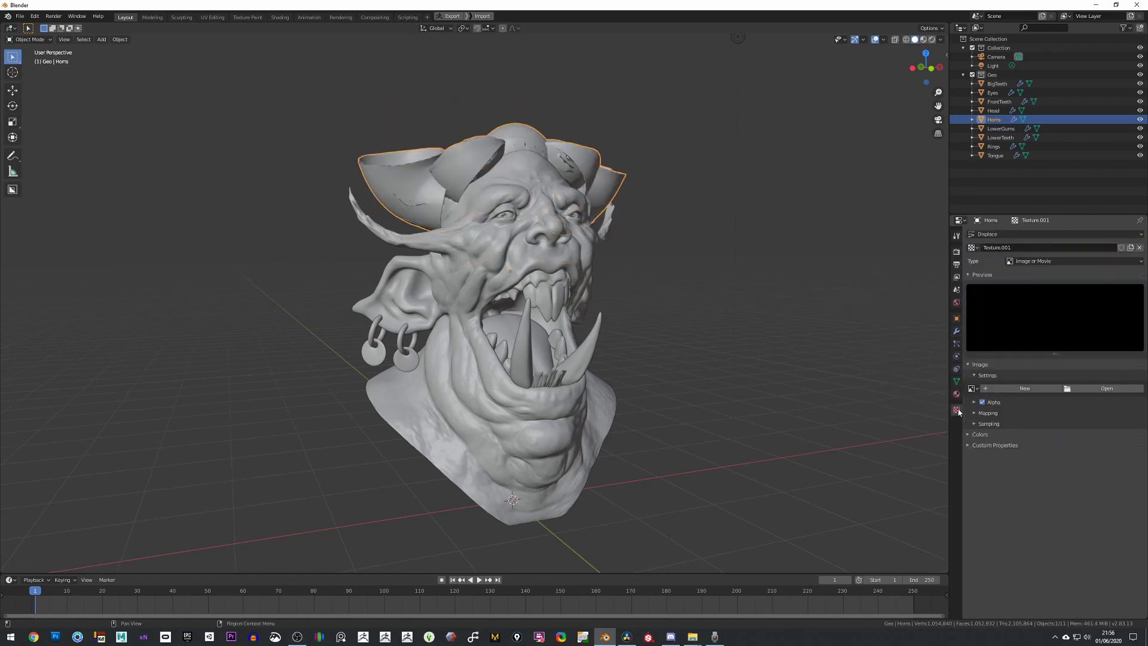
click(1105, 389)
click(572, 209)
text(E:\Program Files\Pixologic\ZBrush 2020.1\ZExportImport\OgreDemo\)
key(Return)
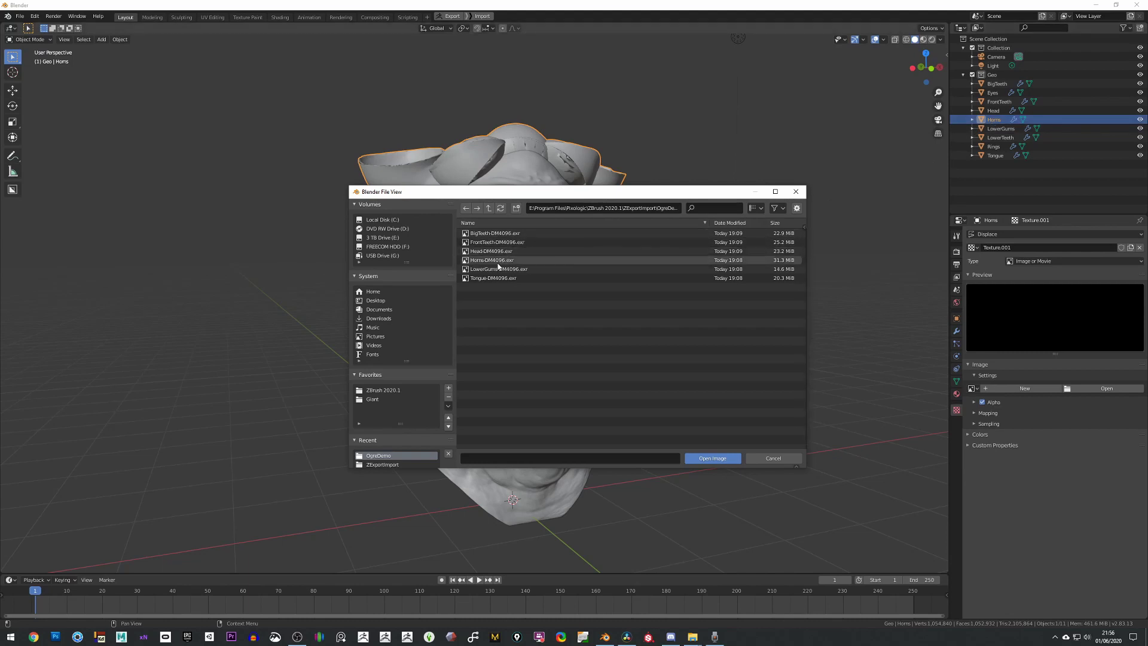
double_click(497, 260)
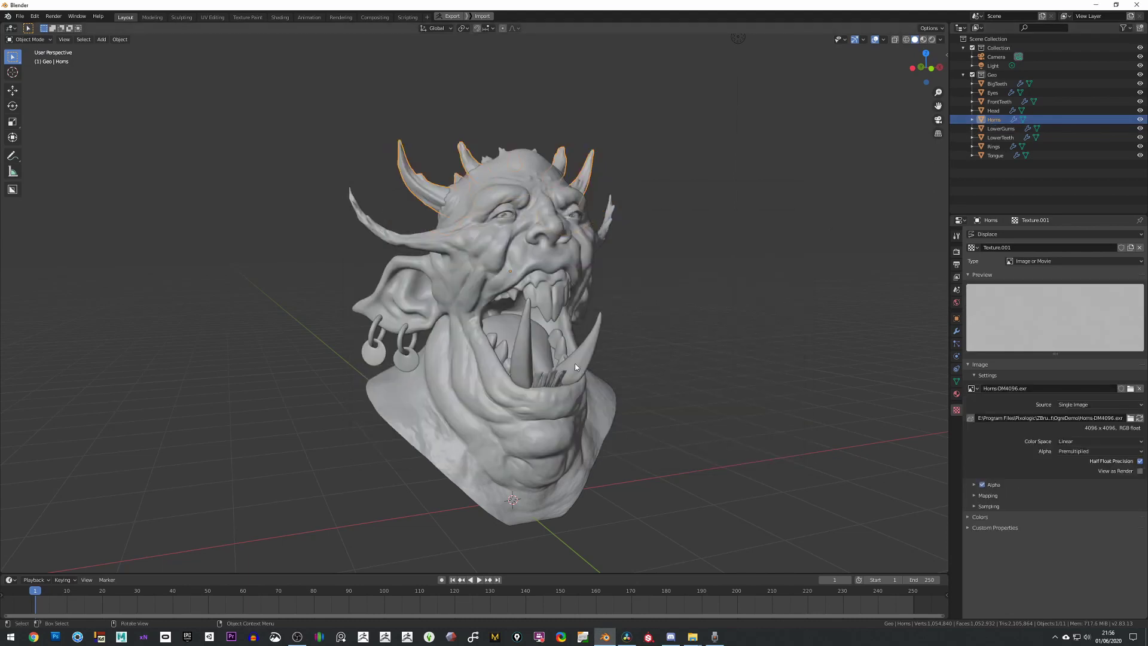
- Add a Displace modifier with a new texture to the LowerGums mesh
click(1000, 128)
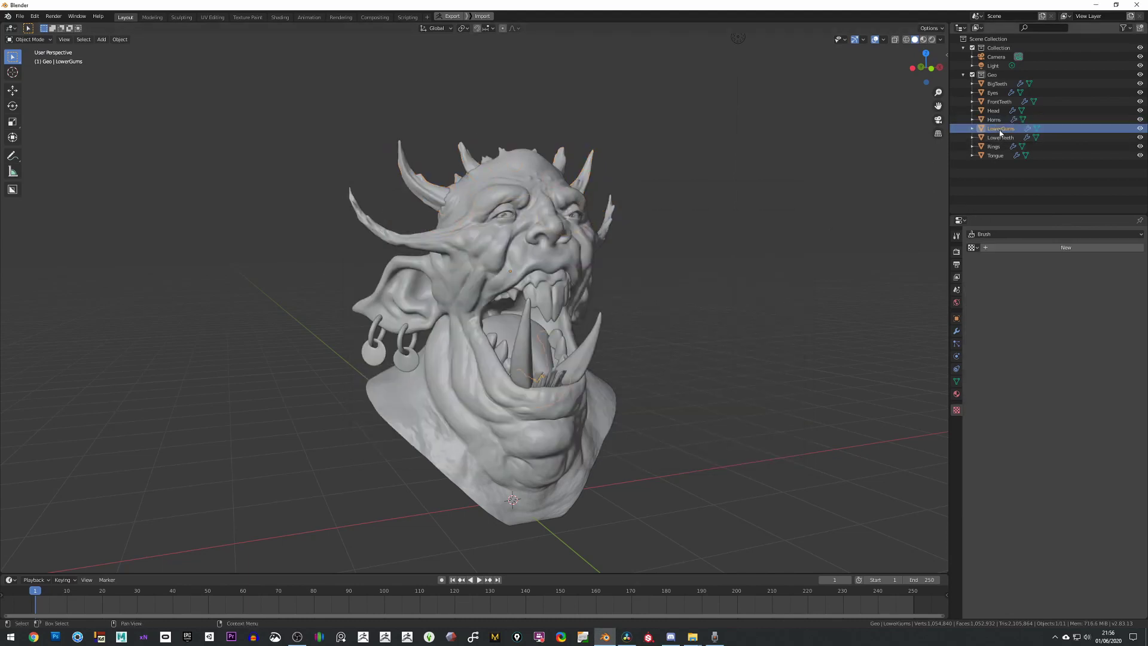
click(956, 331)
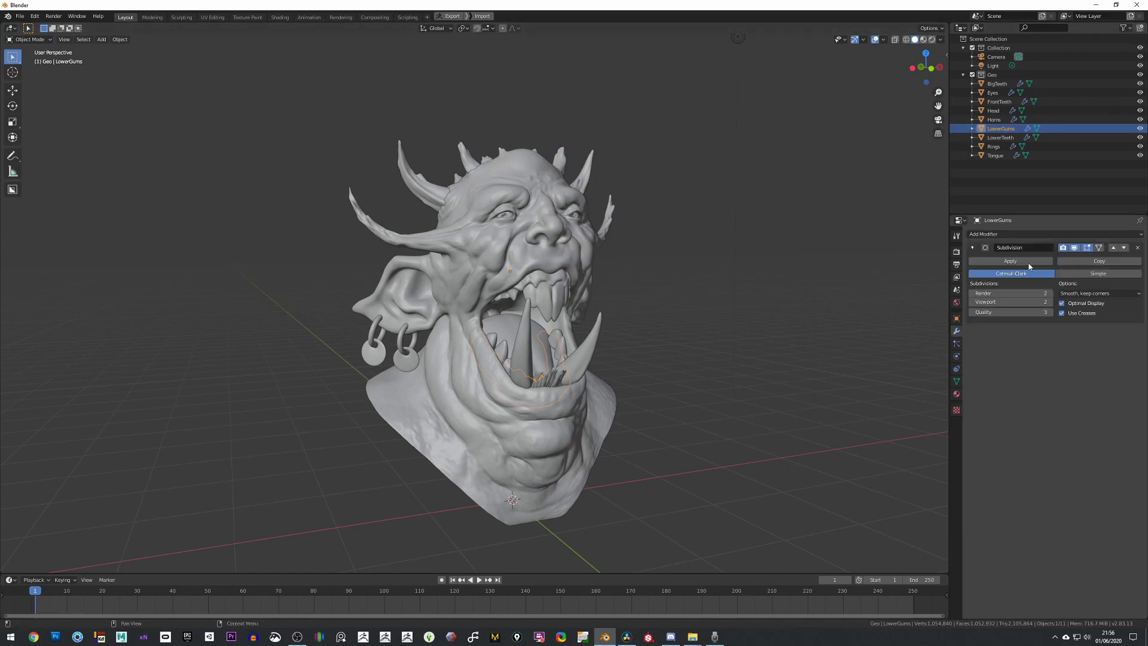
click(1010, 234)
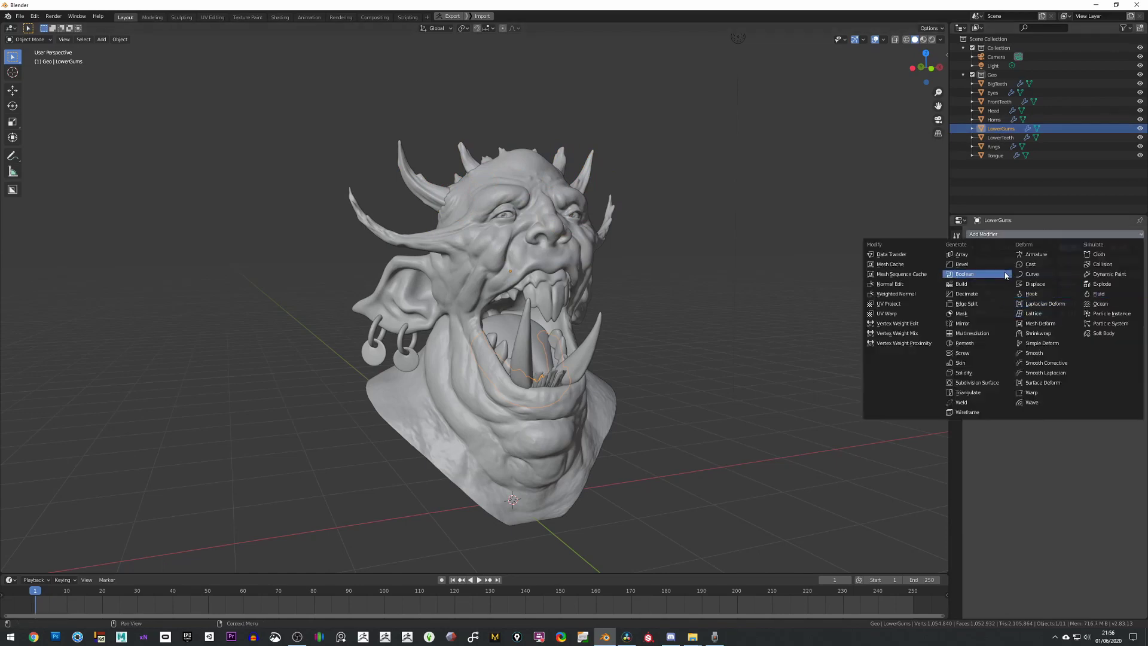
click(1035, 284)
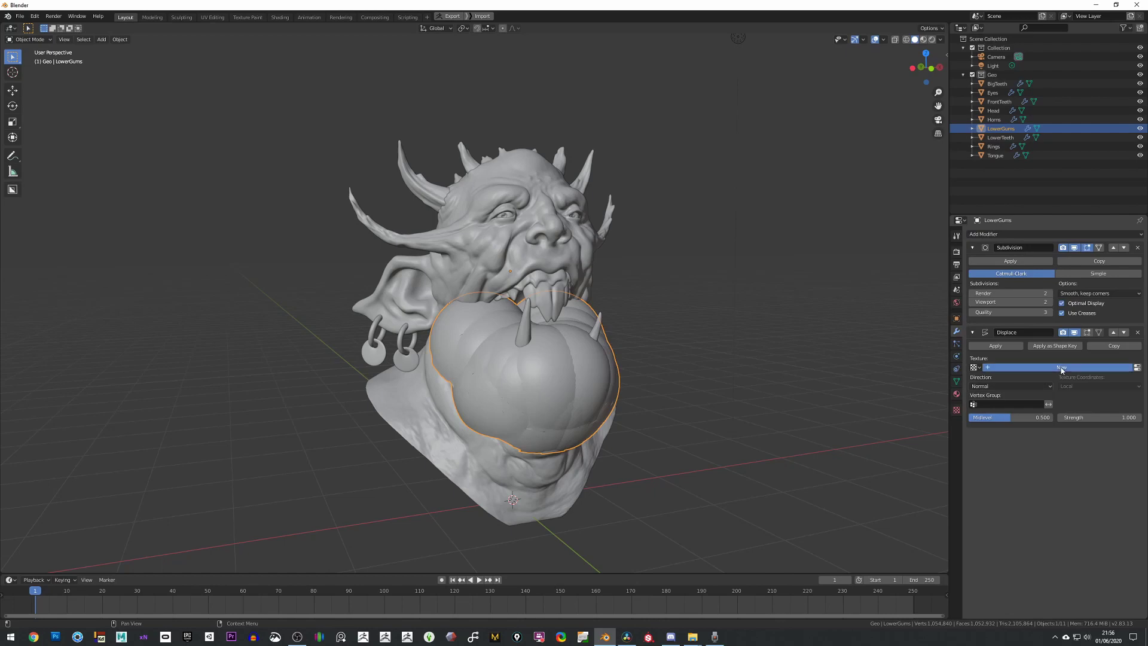
click(1061, 368)
- Load LowerGums-DM4096.exr from the OgreDemo export folder into the LowerGums' displacement texture
click(956, 410)
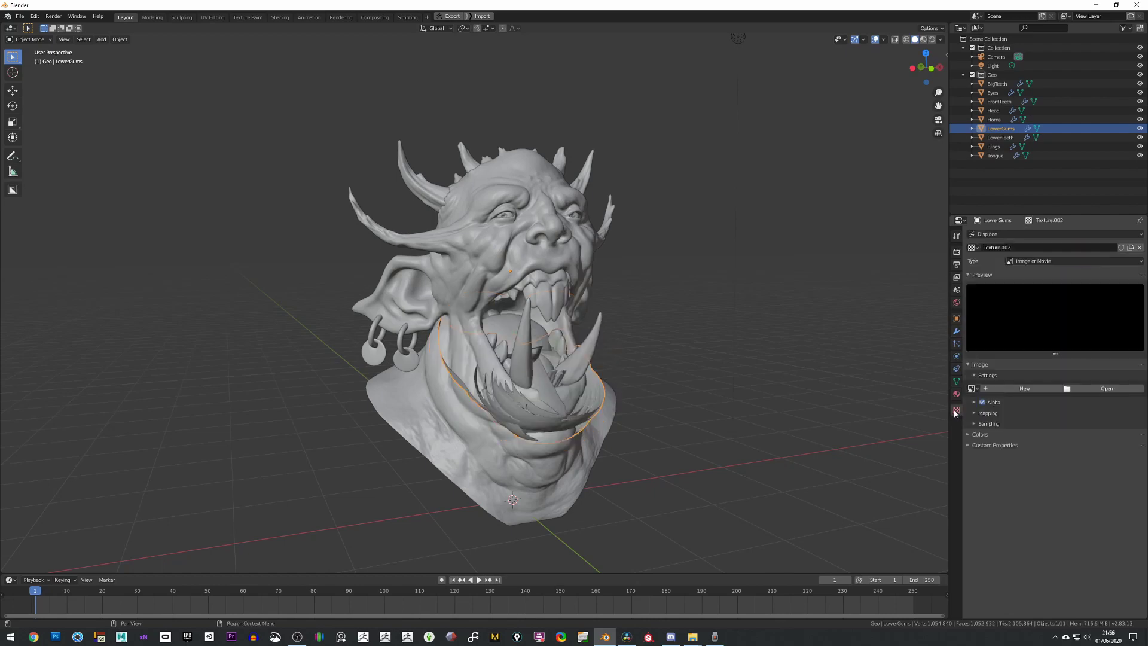
click(1102, 389)
click(565, 211)
text(E:\Program Files\Pixologic\ZBrush 2020.1\ZExportImport\OgreDemo\)
key(Return)
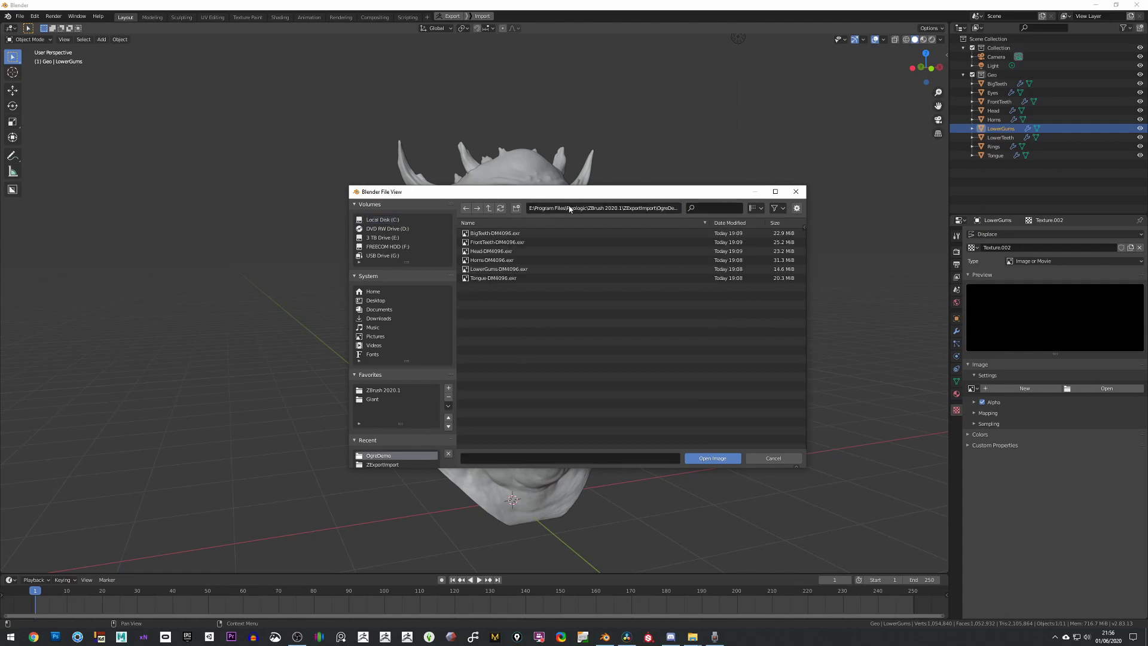
double_click(487, 269)
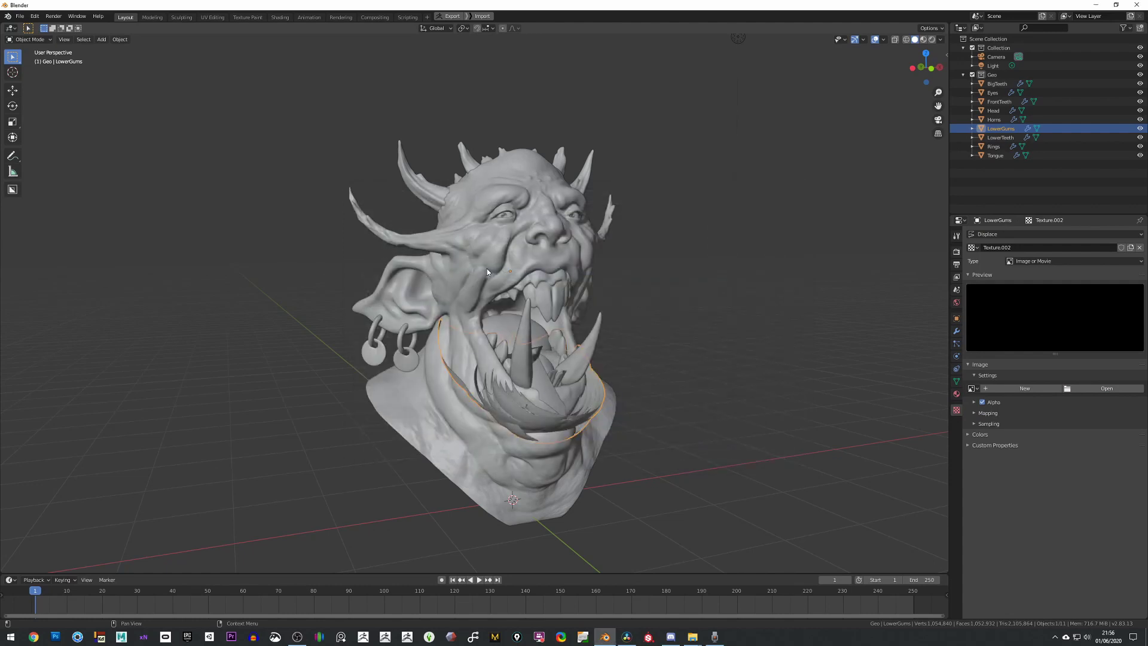
- Add a Displace modifier with a new texture to FrontTeeth and load FrontTeeth-DM4096.exr into it
click(541, 290)
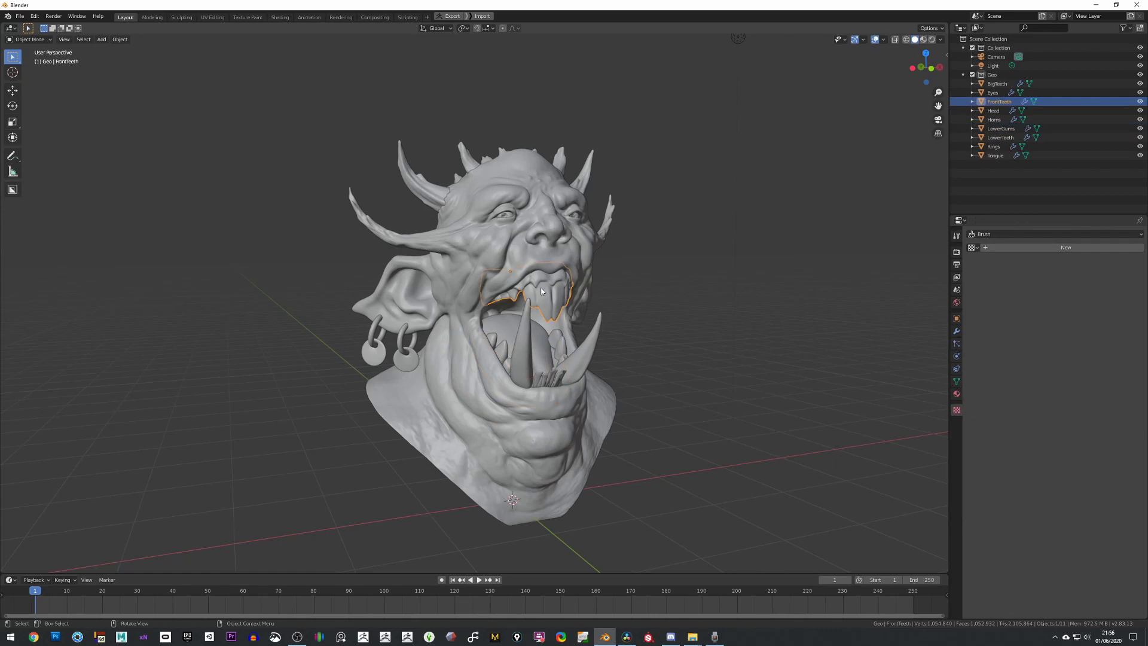
click(955, 330)
click(1052, 234)
click(956, 409)
click(1107, 388)
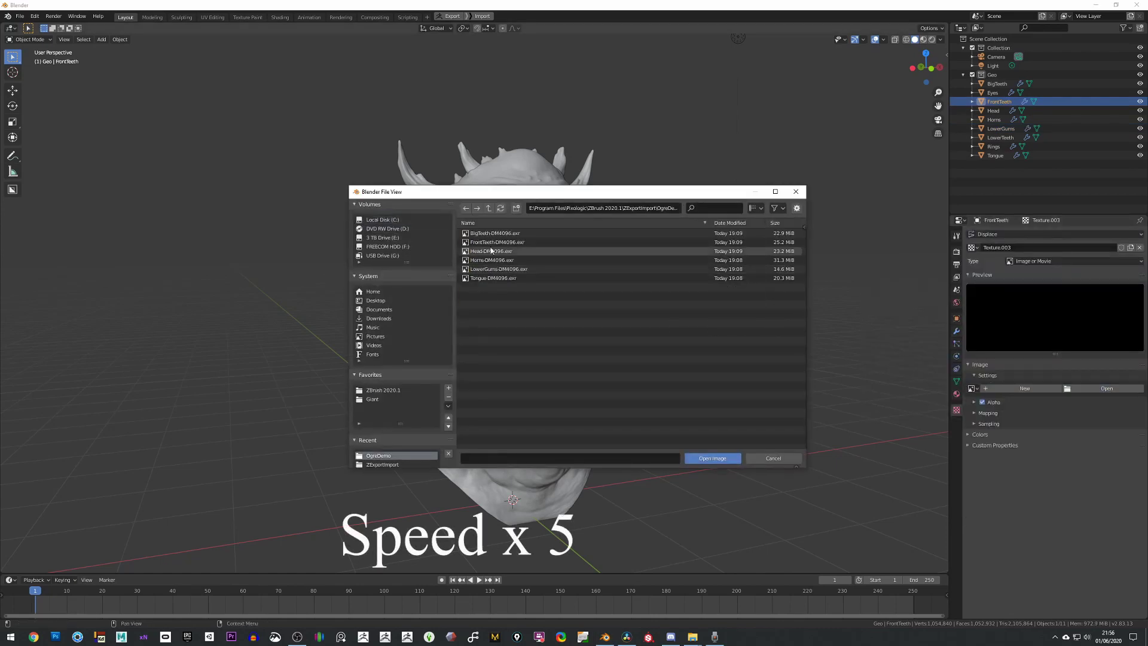
double_click(497, 242)
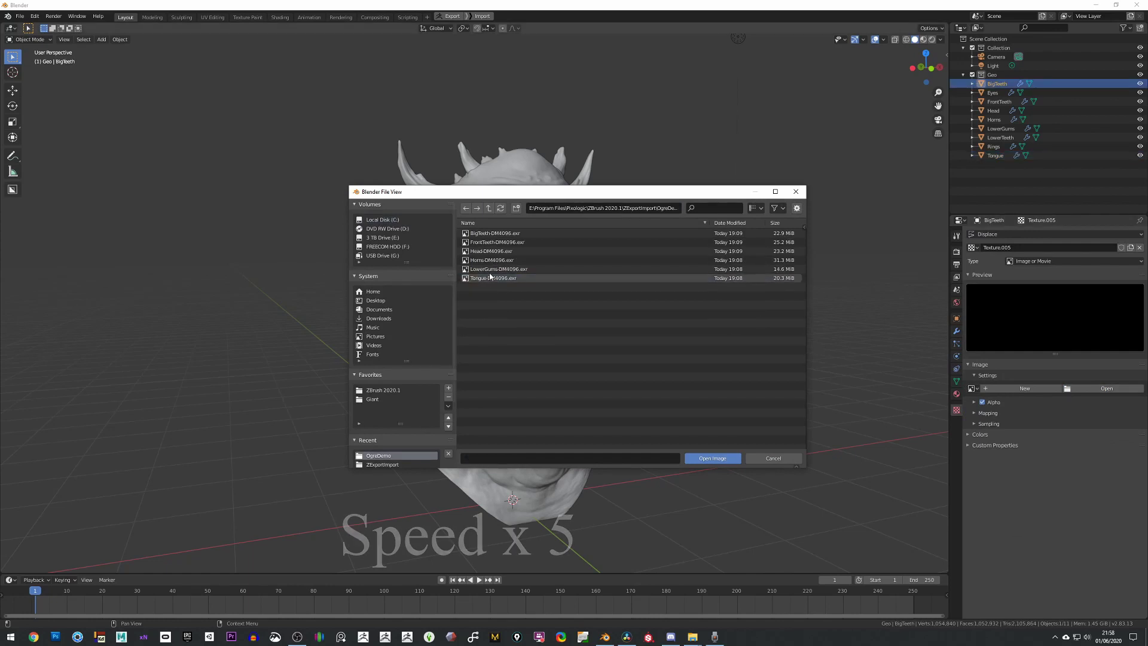
- Load FrontTeeth-DM4096.exr into the displacement texture of the BigTeeth mesh and deselect the mesh
double_click(489, 242)
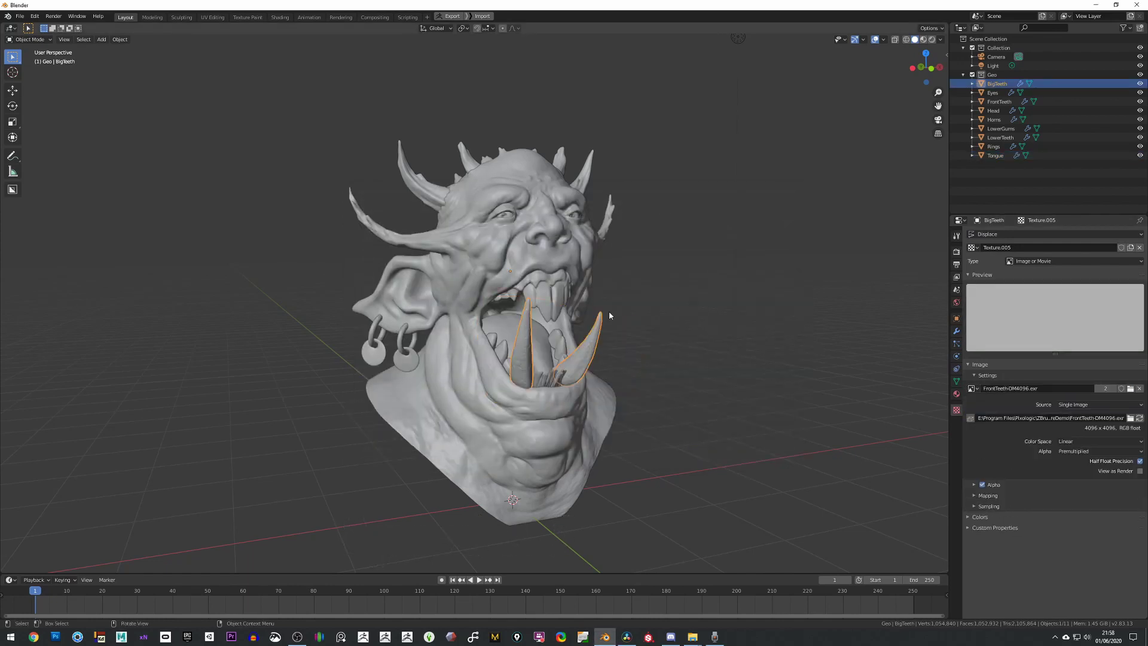
click(694, 412)
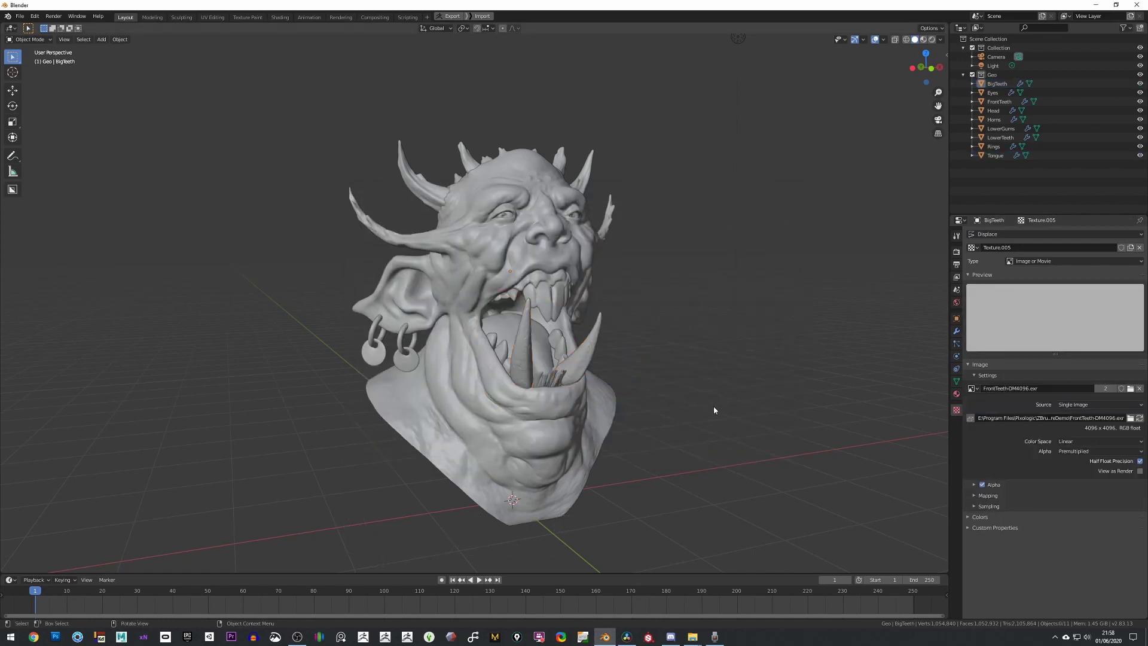
- Inspect the Rings and Eyes meshes, which have no displacement texture, and view the whole ogre bust
click(407, 367)
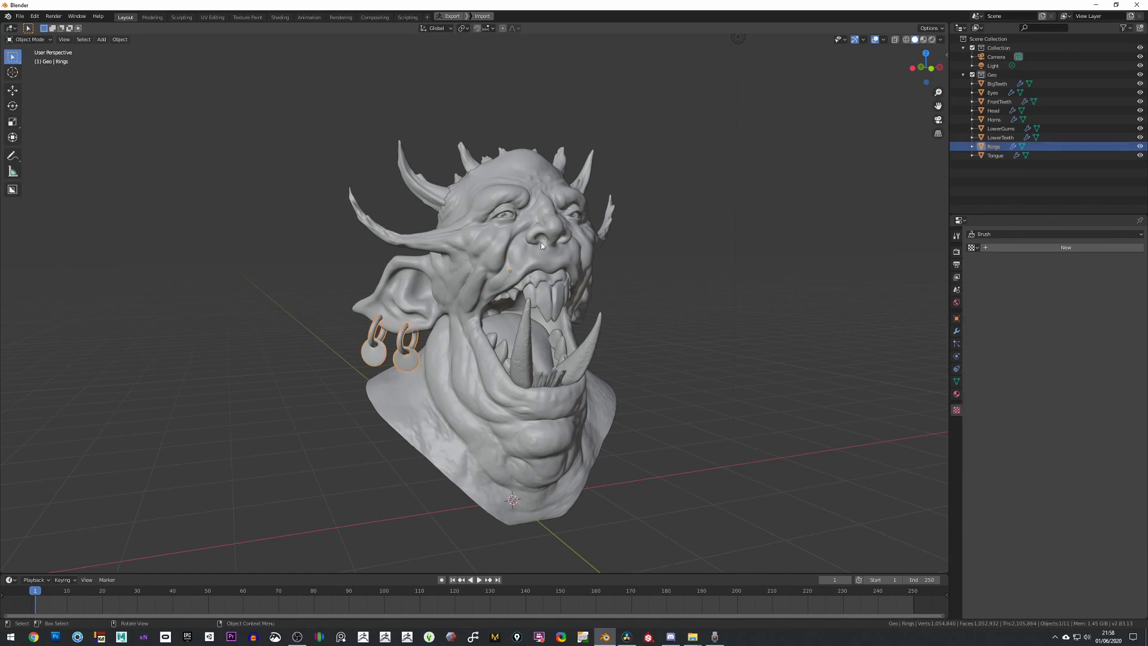
click(508, 215)
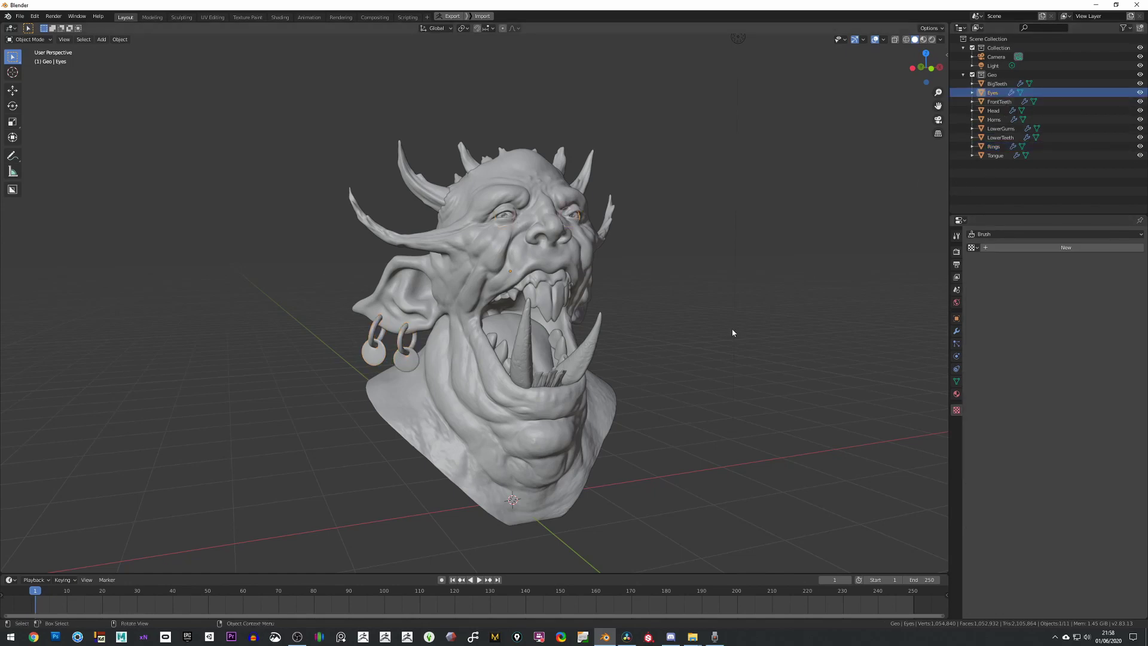
middle_drag(699, 353, 701, 328)
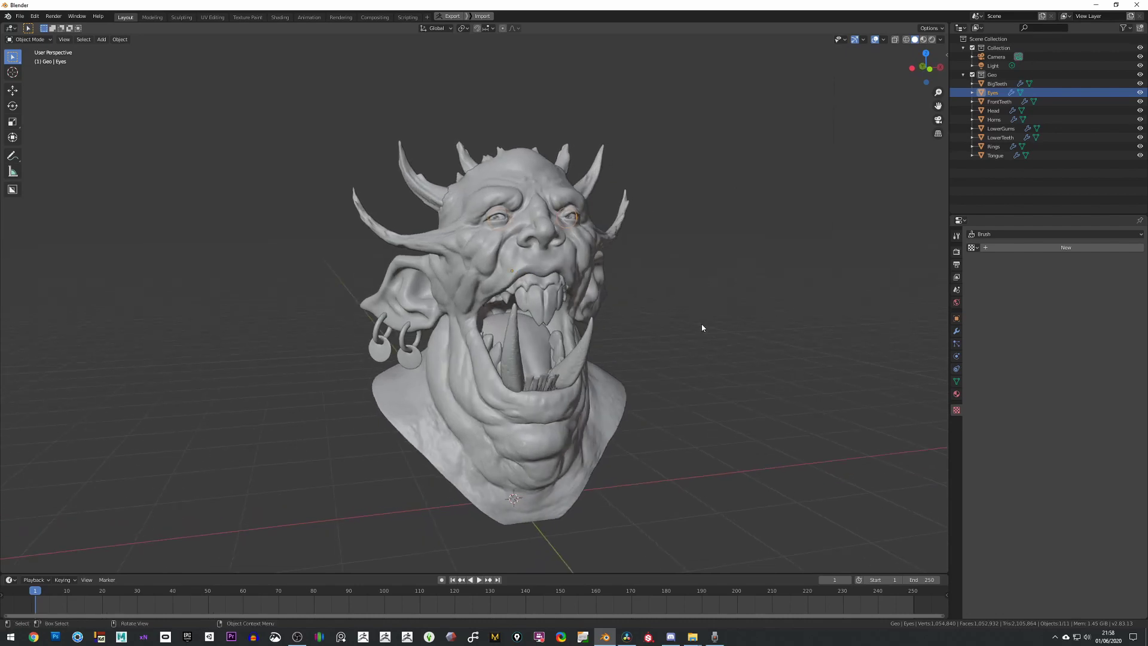
scroll(702, 327, down, 3)
click(663, 123)
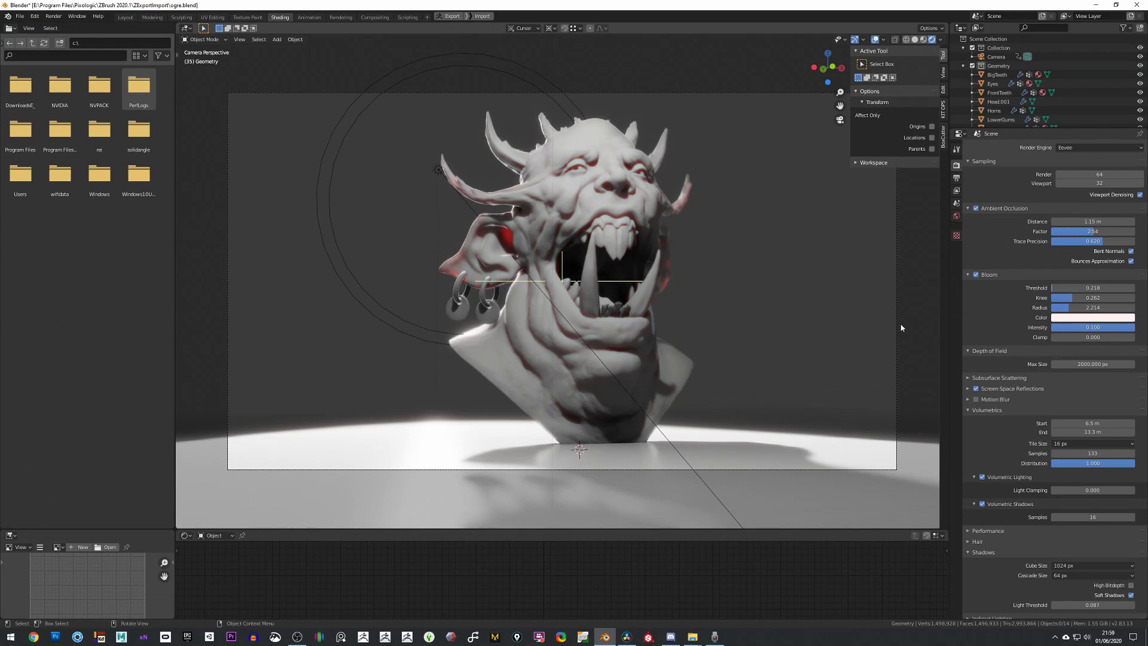
- Select the ogre's head in the lit ogre.blend scene and display its material settings
click(612, 359)
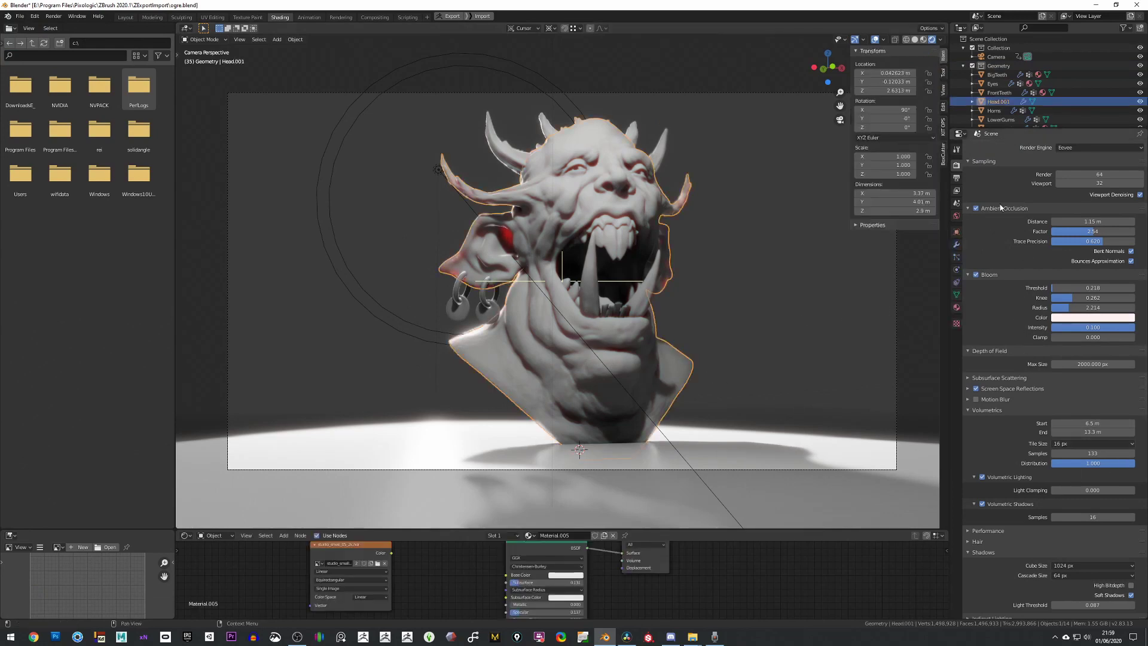
click(956, 307)
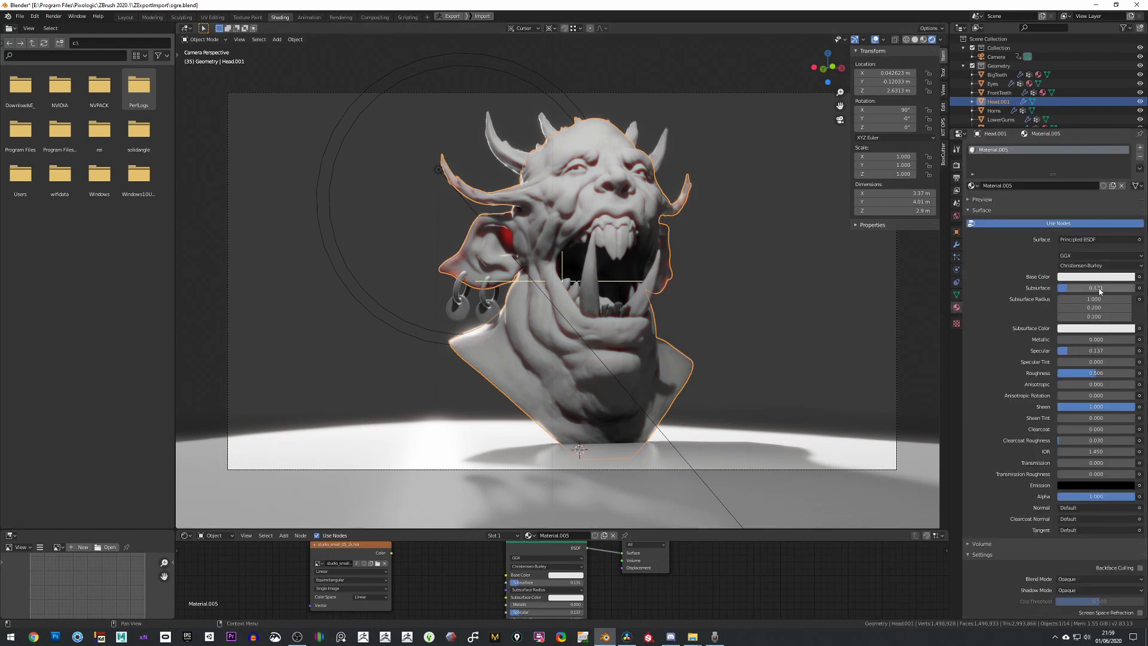